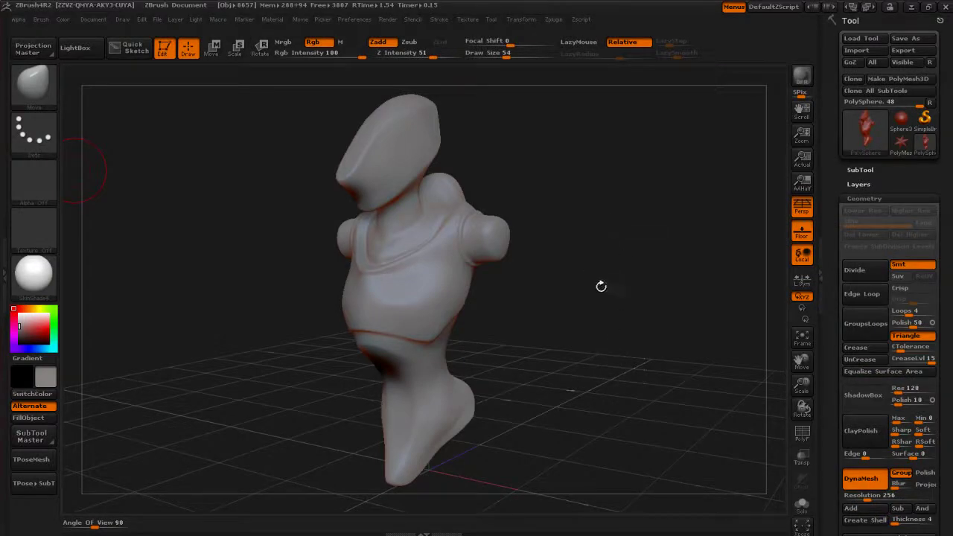
# - Select the Dam_Standard brush for carving into the figure
pyautogui.moveTo(604, 299); pyautogui.dragTo(604, 294)
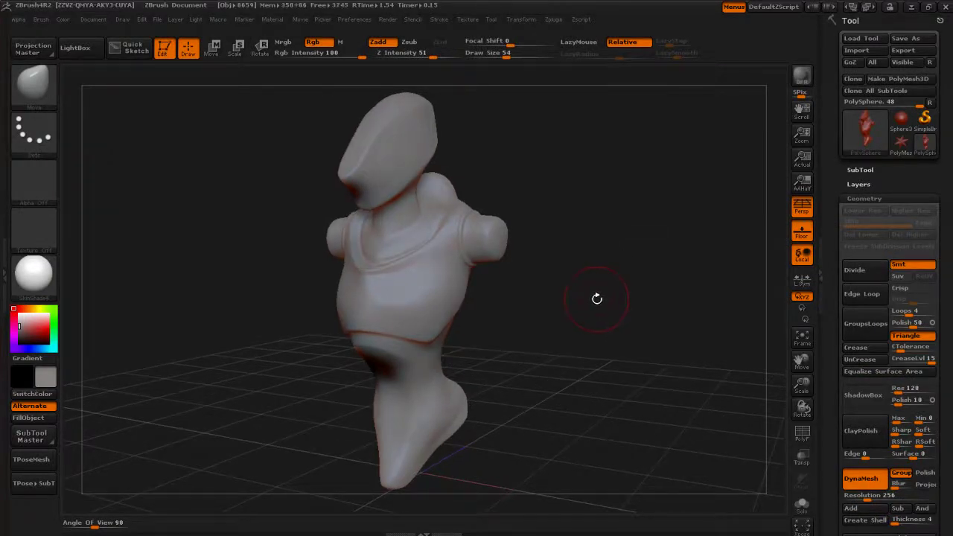
pyautogui.press('b')
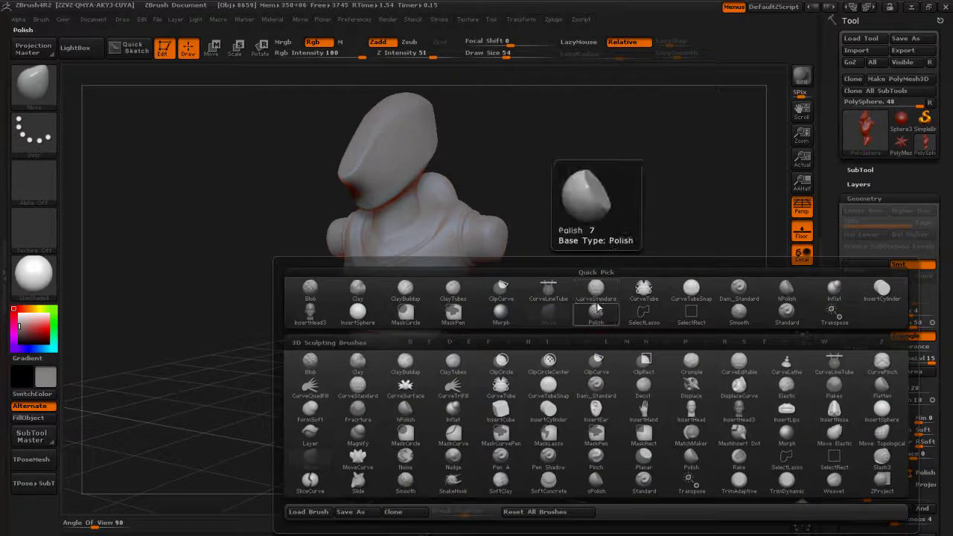
pyautogui.press('d')
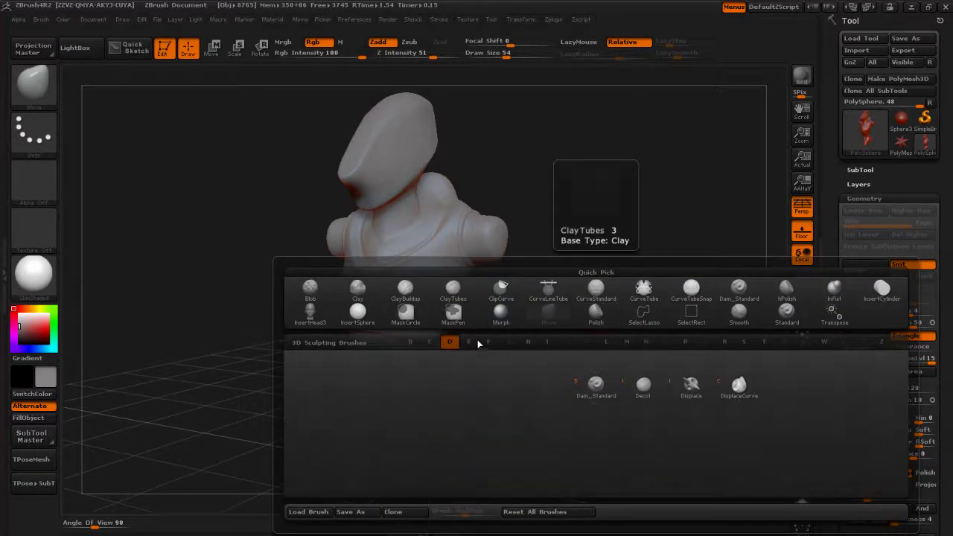
pyautogui.moveTo(602, 390)
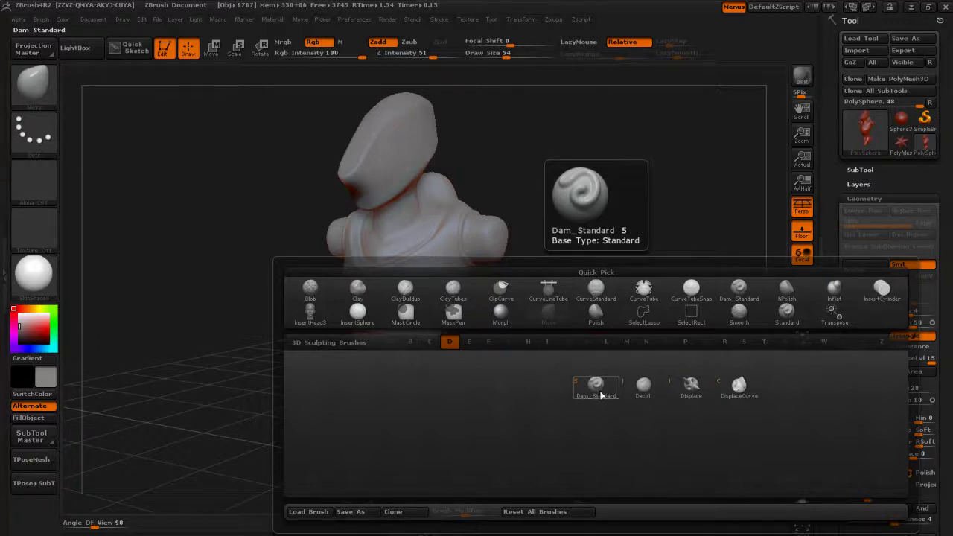
pyautogui.click(600, 389)
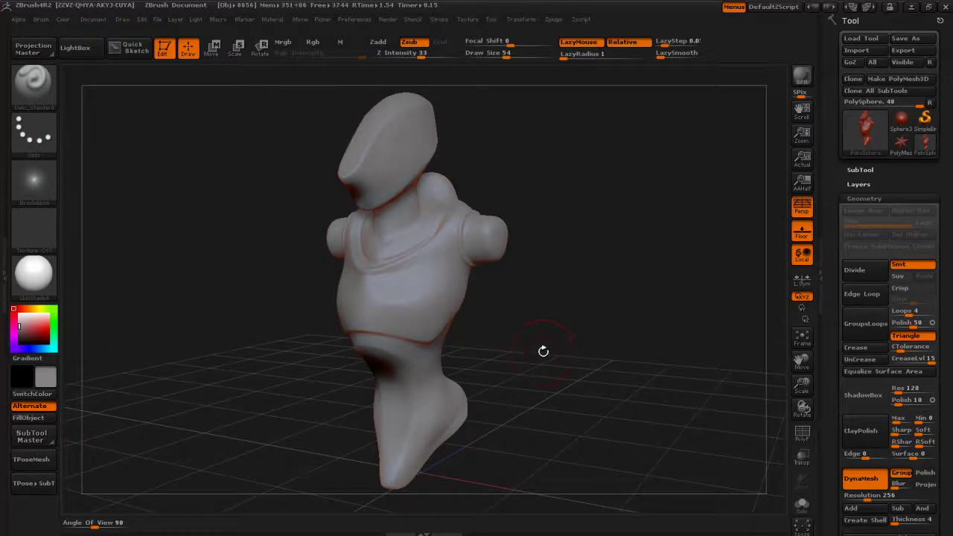
pyautogui.moveTo(544, 350)
pyautogui.mouseDown()
pyautogui.moveTo(533, 356)
pyautogui.moveTo(539, 363)
pyautogui.mouseUp()
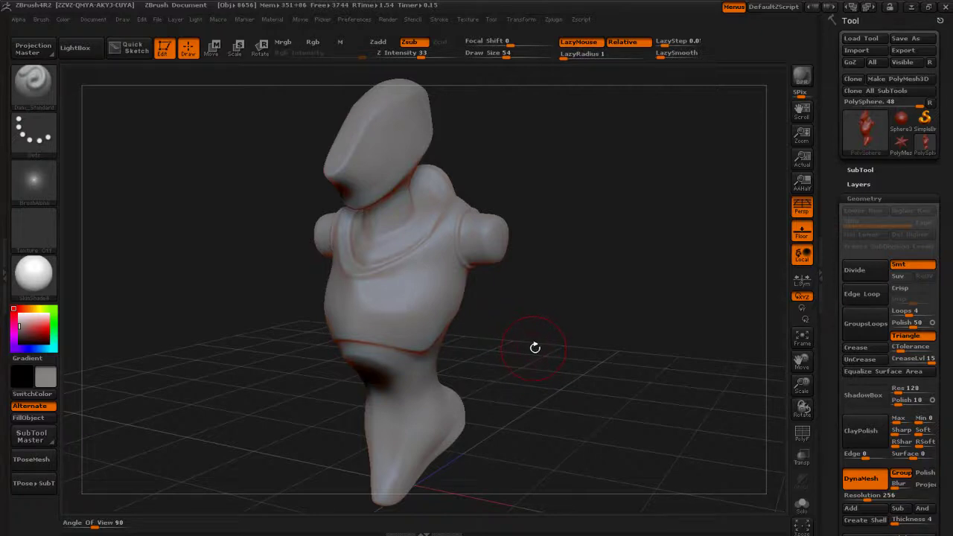
# - Open the alpha picker and look over the alphas available for the Dam_Standard brush
pyautogui.click(34, 178)
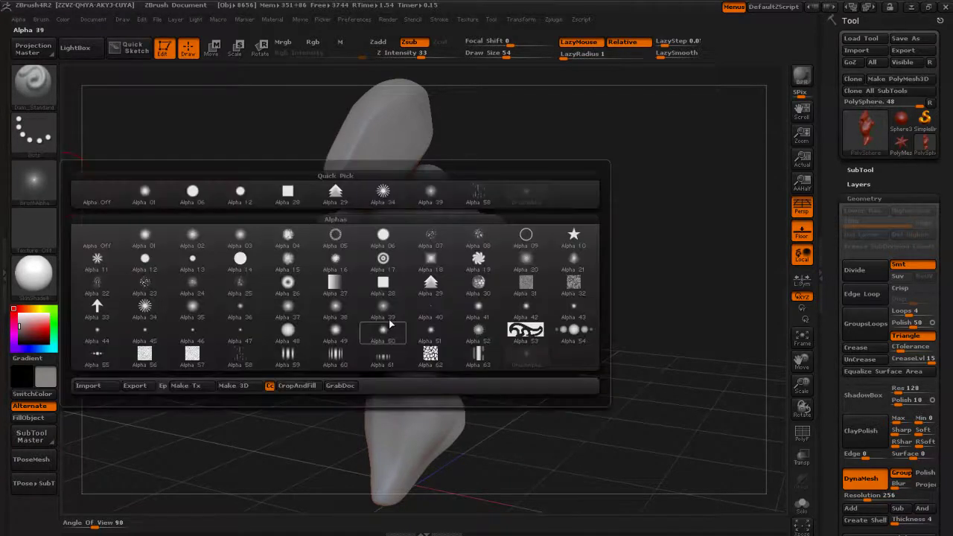
pyautogui.moveTo(393, 316)
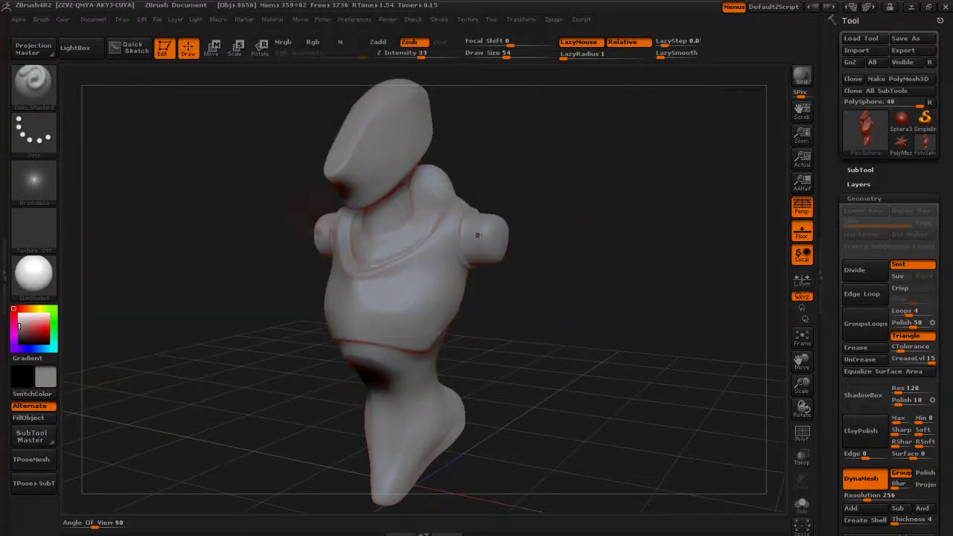
pyautogui.moveTo(53, 184)
# - Set the draw size to 61, try carving a curling double swirl on the side of the chest, and undo it
pyautogui.moveTo(542, 334)
pyautogui.mouseDown()
pyautogui.moveTo(530, 335)
pyautogui.moveTo(614, 338)
pyautogui.moveTo(544, 313)
pyautogui.moveTo(529, 321)
pyautogui.moveTo(539, 325)
pyautogui.moveTo(555, 311)
pyautogui.moveTo(555, 329)
pyautogui.moveTo(553, 318)
pyautogui.moveTo(588, 343)
pyautogui.moveTo(566, 347)
pyautogui.moveTo(585, 337)
pyautogui.moveTo(609, 362)
pyautogui.moveTo(591, 366)
pyautogui.moveTo(579, 351)
pyautogui.moveTo(586, 354)
pyautogui.moveTo(569, 367)
pyautogui.moveTo(578, 337)
pyautogui.mouseUp()
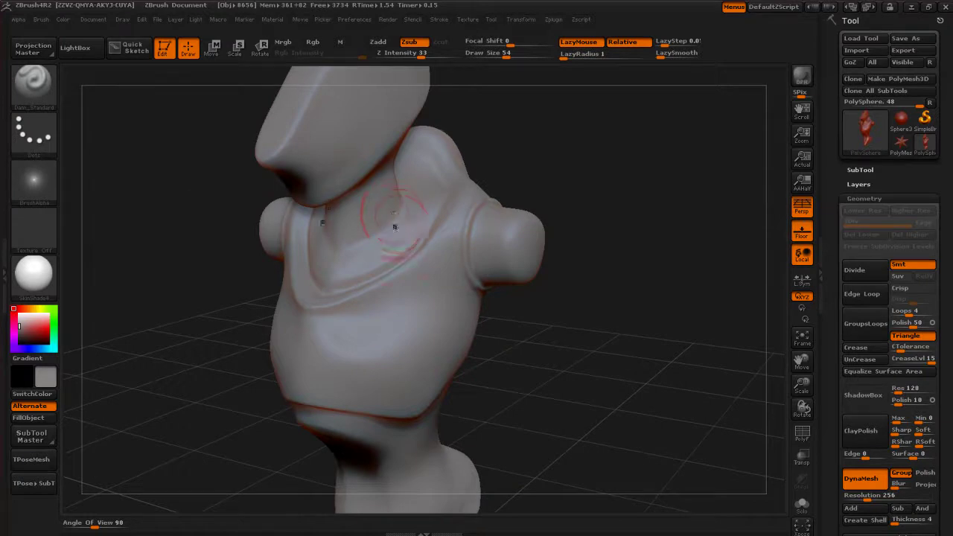
pyautogui.press('s')
pyautogui.moveTo(395, 227); pyautogui.dragTo(399, 228)
pyautogui.moveTo(516, 324)
pyautogui.mouseDown()
pyautogui.moveTo(450, 318)
pyautogui.moveTo(398, 358)
pyautogui.moveTo(379, 333)
pyautogui.moveTo(398, 313)
pyautogui.moveTo(376, 350)
pyautogui.moveTo(454, 303)
pyautogui.moveTo(445, 339)
pyautogui.moveTo(389, 324)
pyautogui.moveTo(377, 344)
pyautogui.moveTo(411, 367)
pyautogui.moveTo(449, 307)
pyautogui.moveTo(450, 325)
pyautogui.mouseUp()
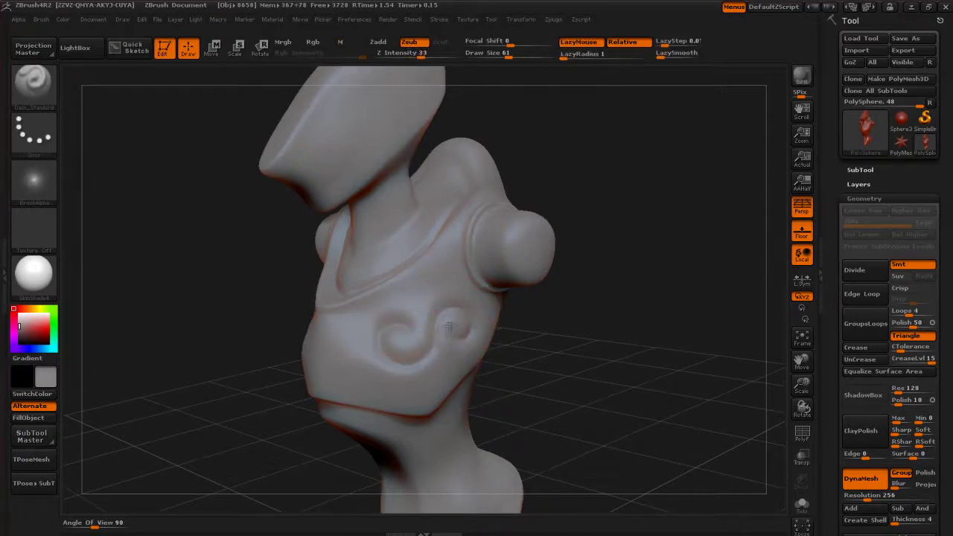
pyautogui.moveTo(573, 353); pyautogui.dragTo(557, 368)
pyautogui.hotkey('ctrl', 'z')
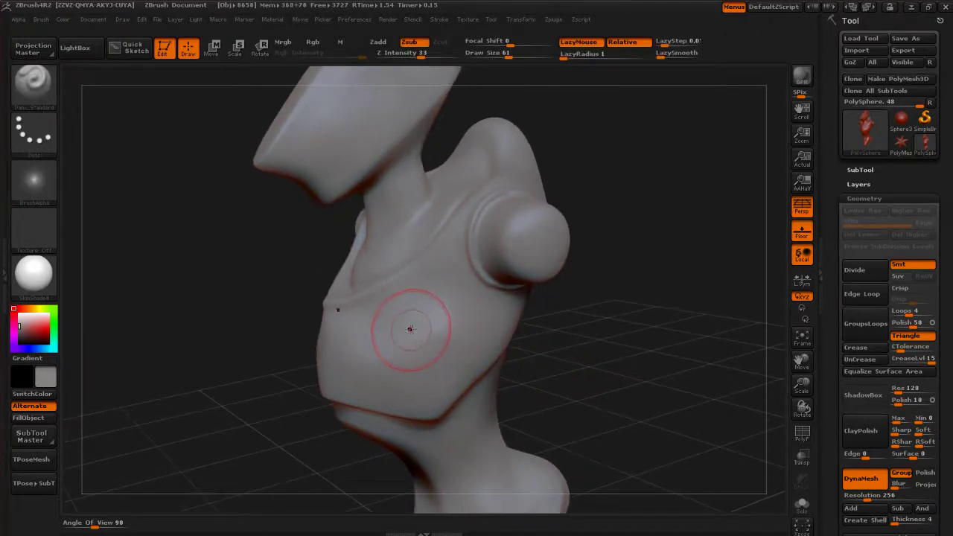
# - Try carving two linked swirls with a lower curl on the side of the chest, and undo the strokes
pyautogui.moveTo(383, 341)
pyautogui.mouseDown()
pyautogui.moveTo(400, 371)
pyautogui.moveTo(440, 351)
pyautogui.moveTo(451, 327)
pyautogui.moveTo(484, 322)
pyautogui.moveTo(455, 341)
pyautogui.mouseUp()
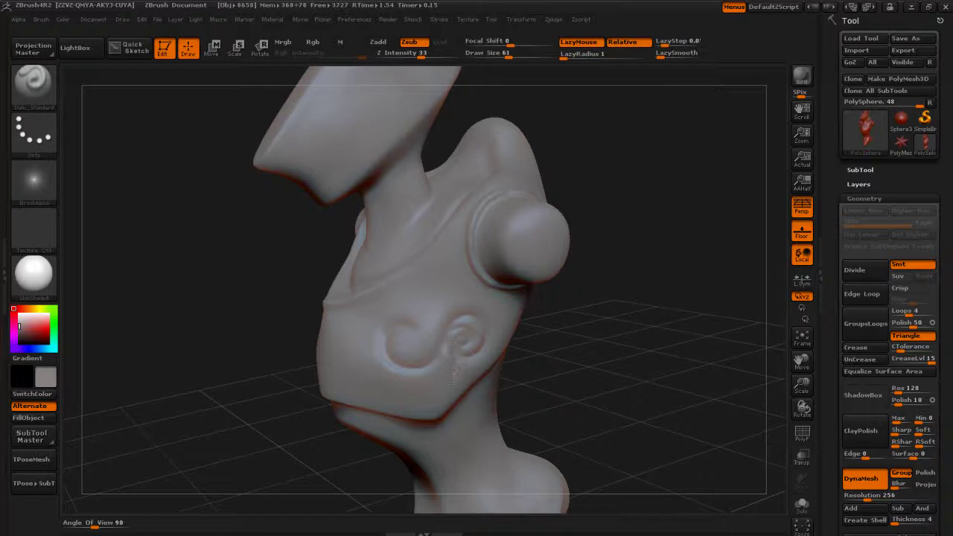
pyautogui.moveTo(451, 382); pyautogui.dragTo(425, 382)
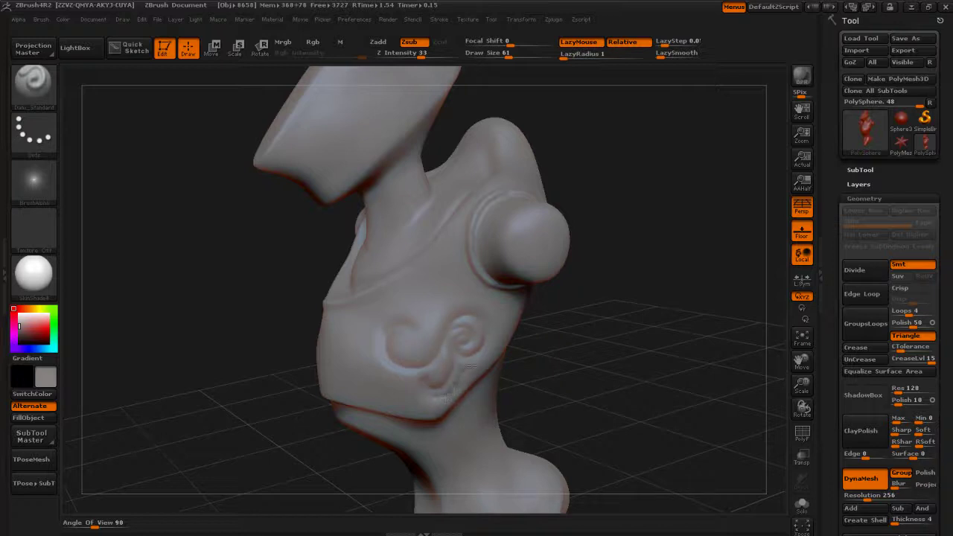
pyautogui.hotkey('ctrl', 'z')
pyautogui.hotkey('ctrl', 'z')
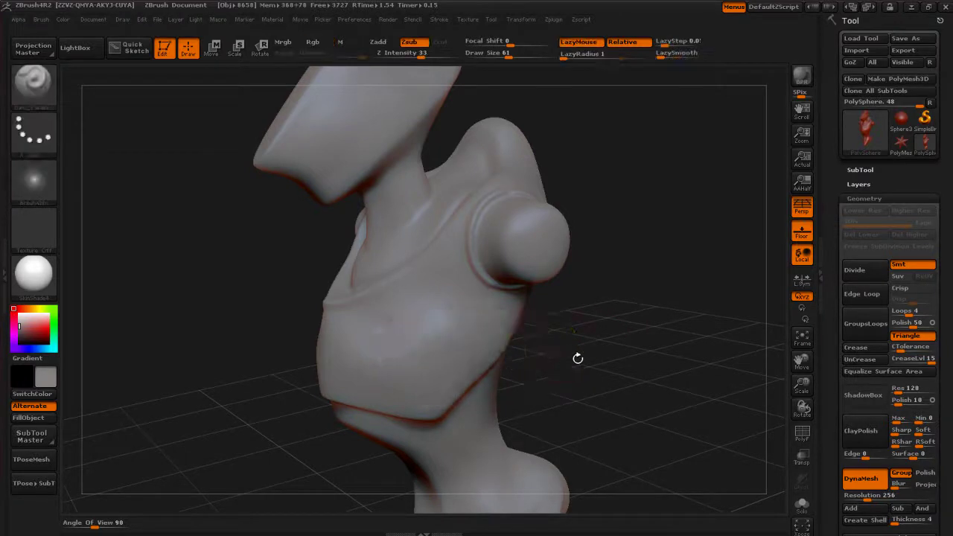
# - Try carving a single tight spiral on the side of the chest, and undo it
pyautogui.moveTo(577, 357); pyautogui.dragTo(612, 359)
pyautogui.moveTo(450, 345)
pyautogui.mouseDown()
pyautogui.moveTo(438, 368)
pyautogui.moveTo(469, 341)
pyautogui.moveTo(414, 327)
pyautogui.moveTo(417, 370)
pyautogui.moveTo(456, 340)
pyautogui.moveTo(443, 343)
pyautogui.mouseUp()
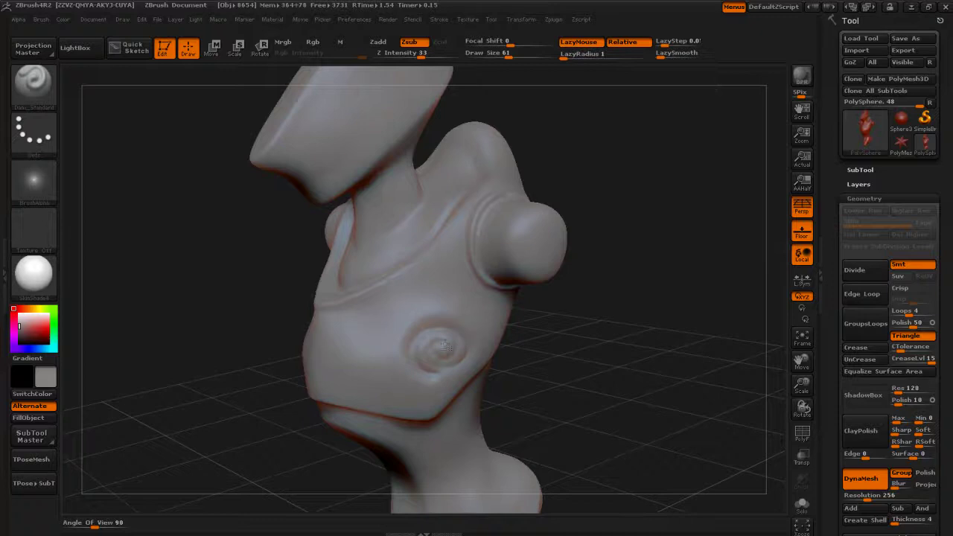
pyautogui.moveTo(558, 382)
pyautogui.mouseDown()
pyautogui.moveTo(603, 394)
pyautogui.moveTo(538, 383)
pyautogui.moveTo(529, 406)
pyautogui.mouseUp()
pyautogui.press('ctrl')
# - Try a carving stroke across the abdomen and a swirl on the side of the chest, undoing both
pyautogui.moveTo(514, 368)
pyautogui.mouseDown()
pyautogui.moveTo(545, 383)
pyautogui.moveTo(385, 314)
pyautogui.mouseUp()
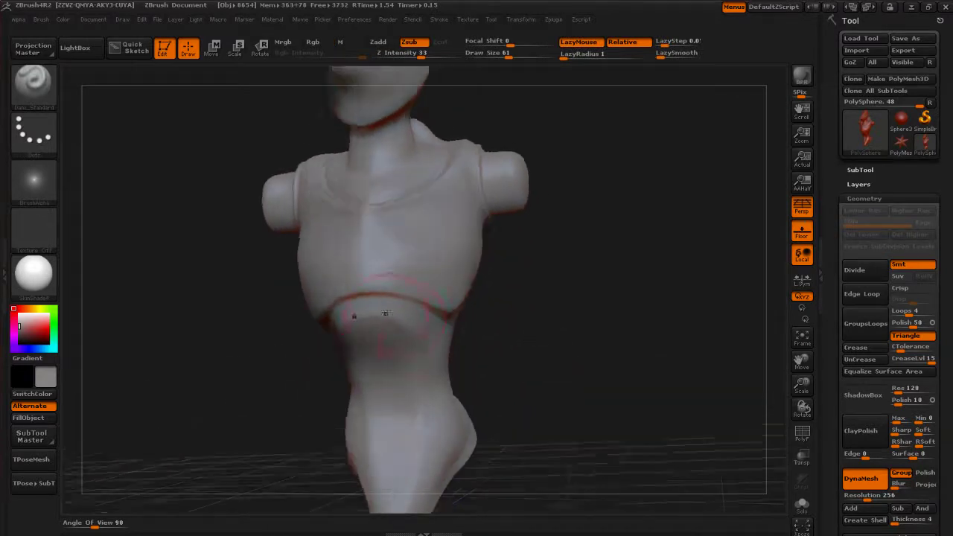
pyautogui.moveTo(555, 372)
pyautogui.mouseDown()
pyautogui.moveTo(511, 362)
pyautogui.moveTo(500, 372)
pyautogui.mouseUp()
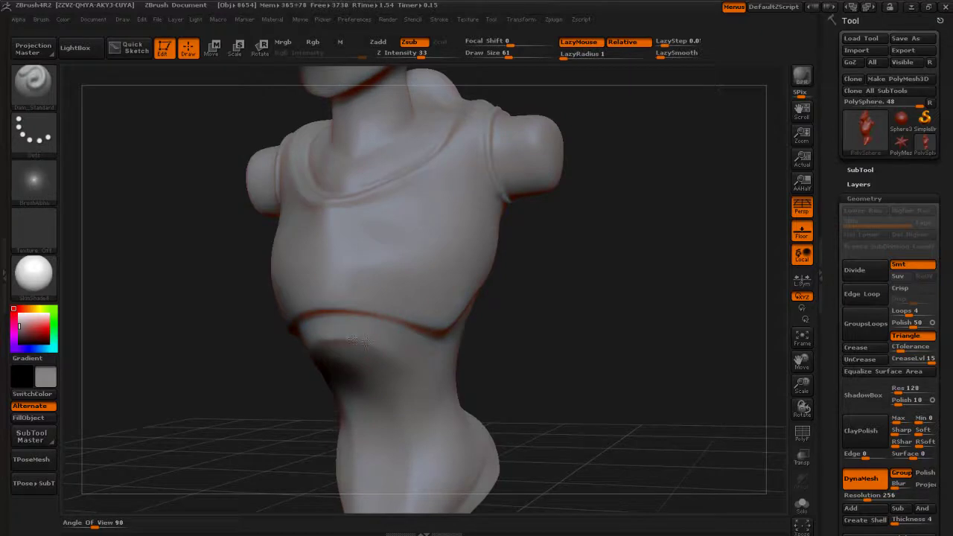
pyautogui.hotkey('ctrl', 'z')
pyautogui.moveTo(438, 257)
pyautogui.mouseDown()
pyautogui.moveTo(424, 277)
pyautogui.moveTo(448, 271)
pyautogui.moveTo(456, 245)
pyautogui.mouseUp()
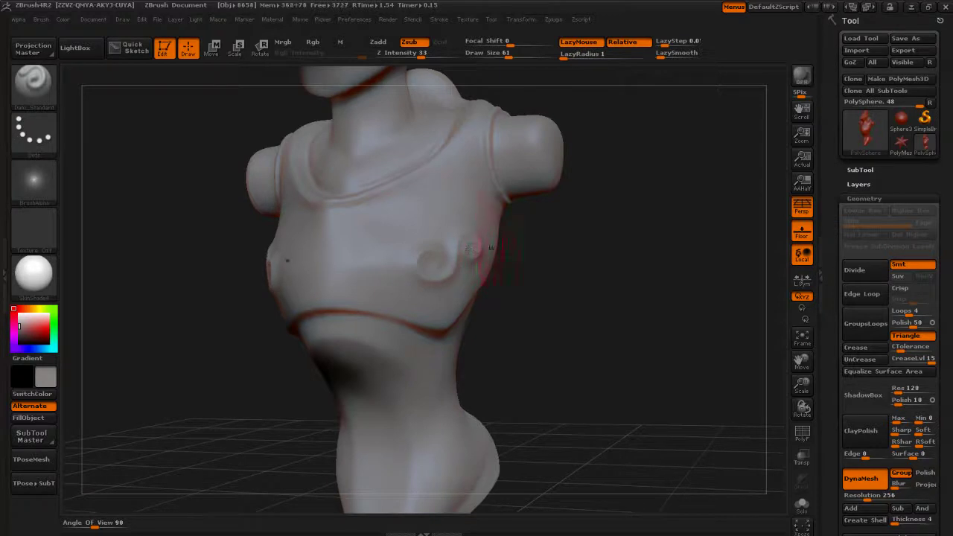
pyautogui.hotkey('ctrl', 'z')
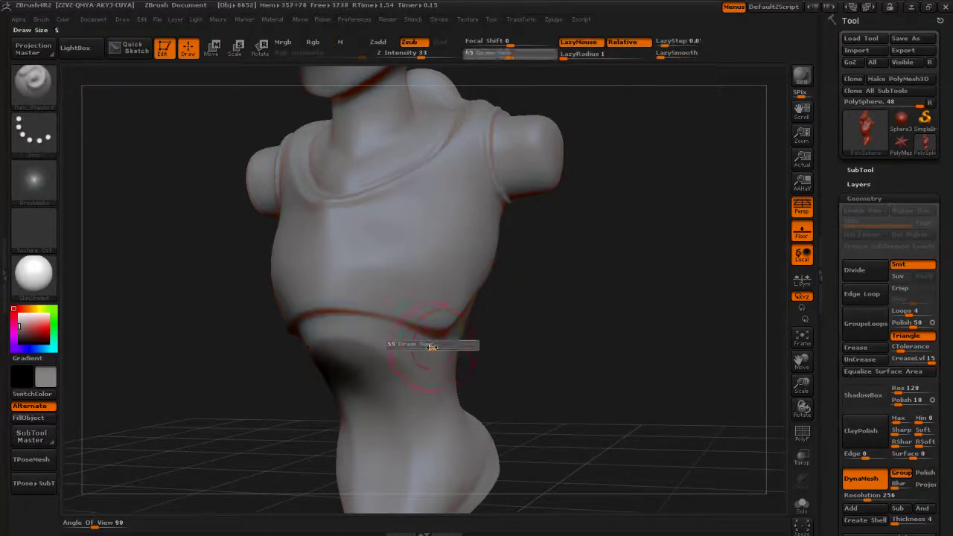
# - Set the draw size to 59 and smooth the abdomen just below the chest plate
pyautogui.moveTo(479, 336); pyautogui.dragTo(425, 330)
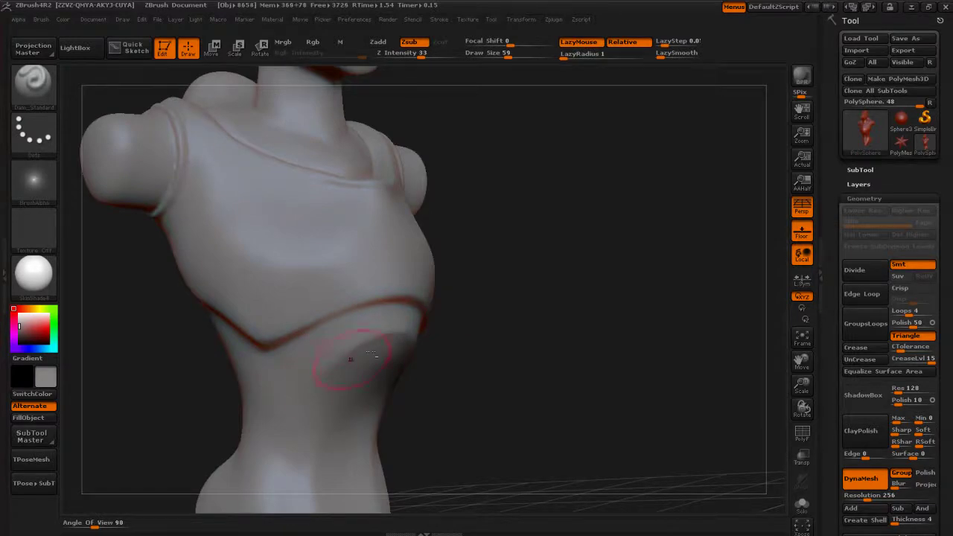
pyautogui.keyDown('shift'); pyautogui.moveTo(474, 347); pyautogui.dragTo(438, 350); pyautogui.keyUp('shift')
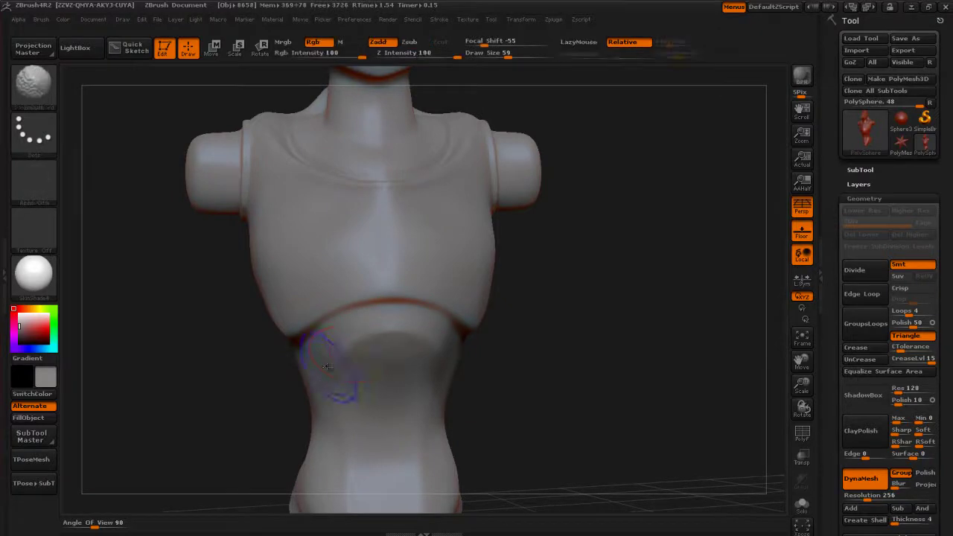
pyautogui.moveTo(330, 366)
pyautogui.keyDown('shift'); pyautogui.mouseDown()
pyautogui.moveTo(365, 330)
pyautogui.moveTo(410, 331)
pyautogui.mouseUp(); pyautogui.keyUp('shift')
pyautogui.moveTo(541, 375)
pyautogui.mouseDown()
pyautogui.moveTo(517, 378)
pyautogui.moveTo(581, 383)
pyautogui.moveTo(507, 313)
pyautogui.mouseUp()
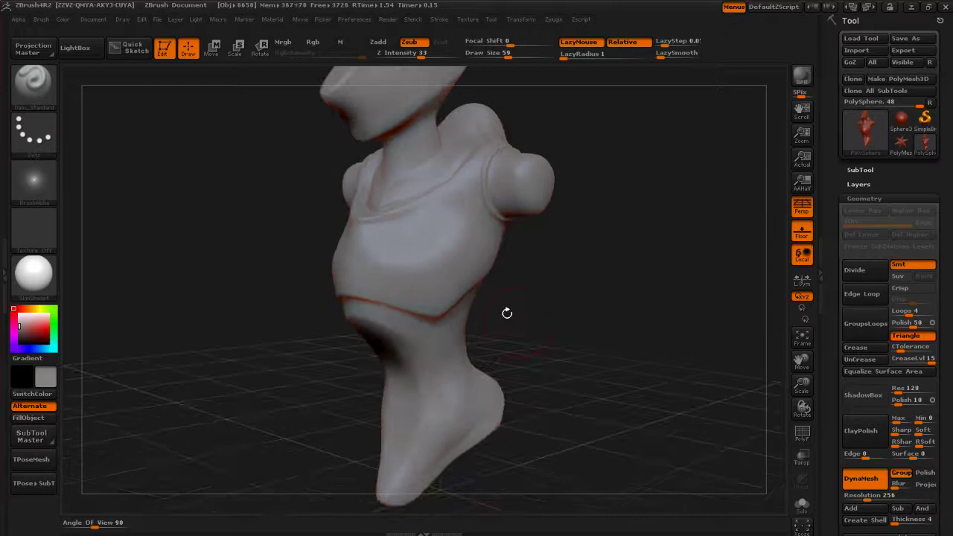
# - Set the draw size to 22 and carve thin diagonal fold lines along the side of the chest
pyautogui.press('s')
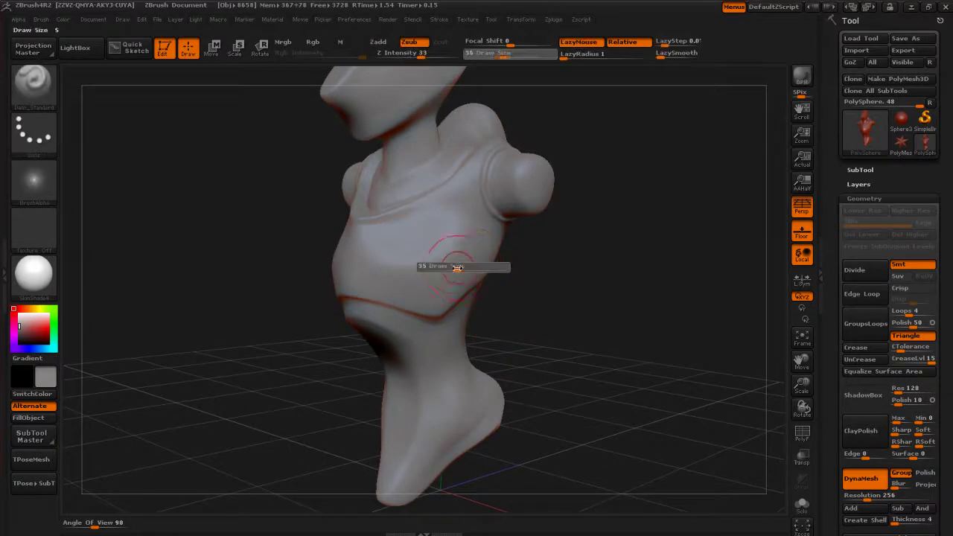
pyautogui.moveTo(458, 268); pyautogui.dragTo(446, 269)
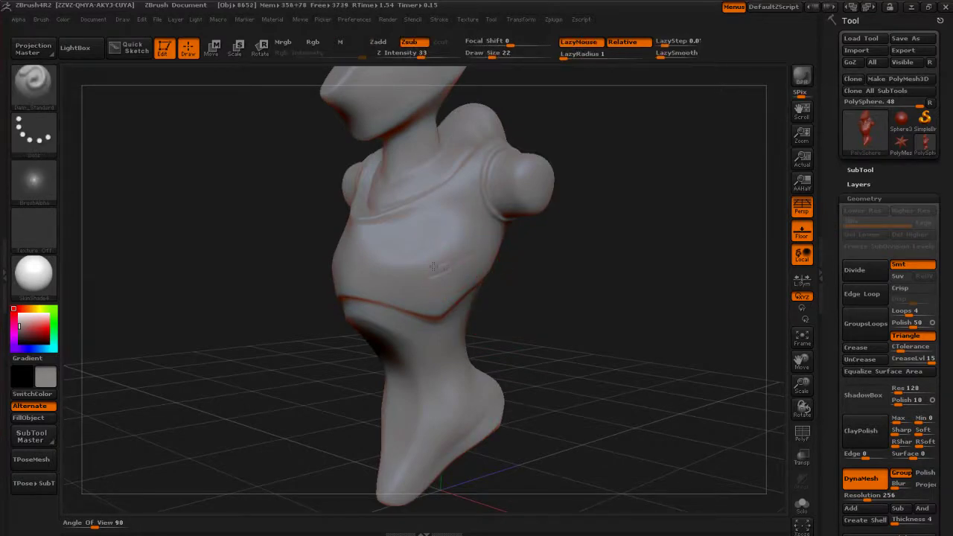
pyautogui.moveTo(533, 266); pyautogui.dragTo(477, 258)
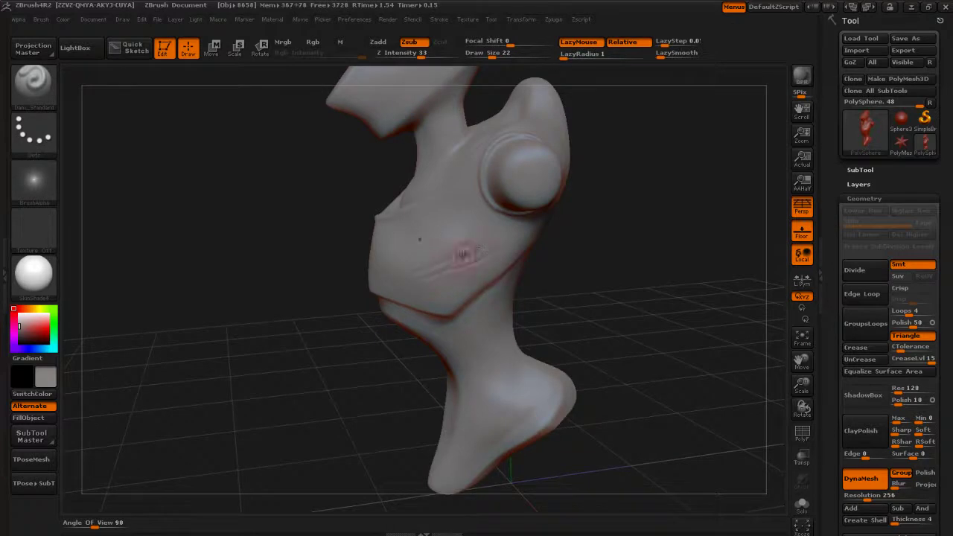
pyautogui.moveTo(561, 257); pyautogui.dragTo(449, 259)
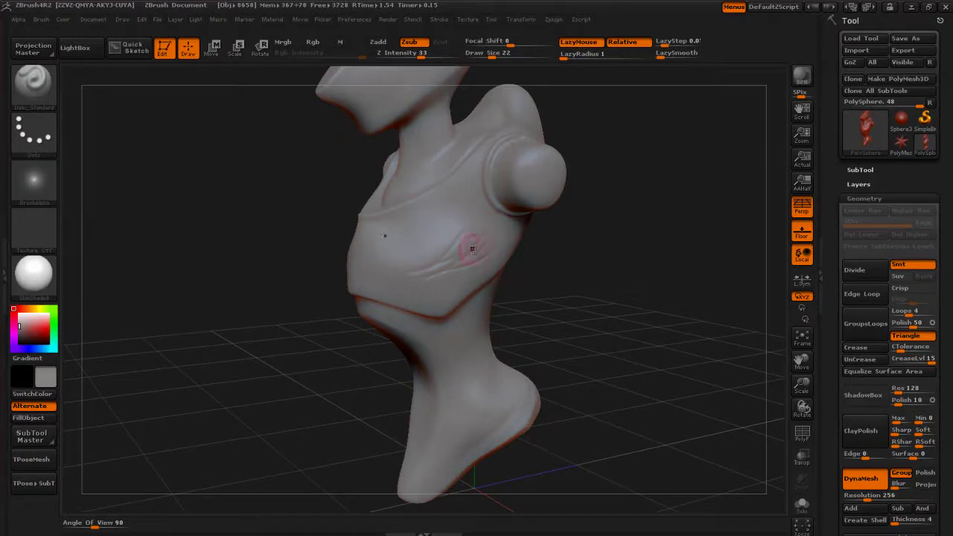
pyautogui.moveTo(546, 266); pyautogui.dragTo(525, 264)
# - Set the draw size to 35, carve further on the chest's side folds, and smooth them
pyautogui.press('s')
pyautogui.moveTo(465, 258); pyautogui.dragTo(472, 258)
pyautogui.moveTo(549, 268); pyautogui.dragTo(528, 281)
pyautogui.keyDown('alt'); pyautogui.moveTo(476, 95); pyautogui.dragTo(548, 283); pyautogui.keyUp('alt')
pyautogui.keyDown('shift'); pyautogui.moveTo(451, 272); pyautogui.dragTo(446, 265); pyautogui.keyUp('shift')
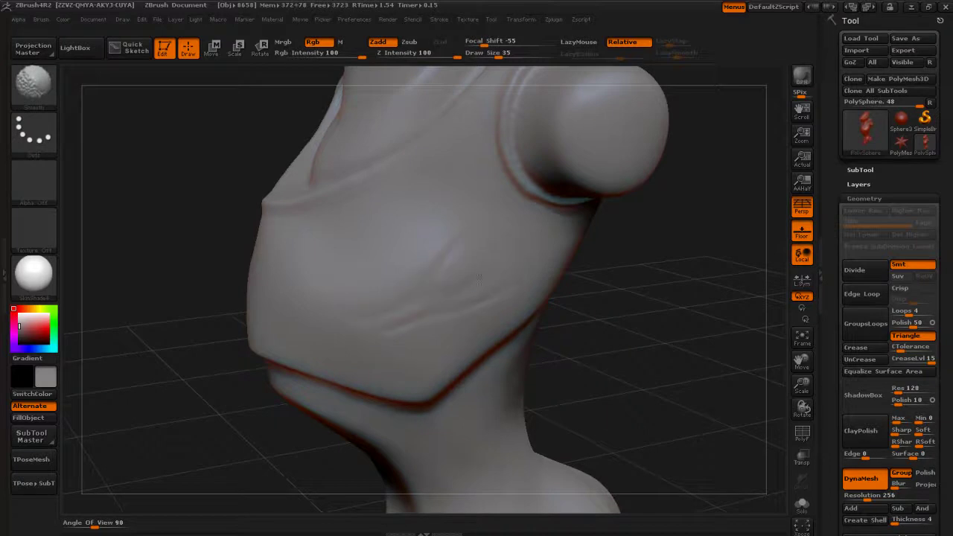
# - Undo the fold lines carved and smoothed on the side of the chest
pyautogui.press('b')
pyautogui.press('s')
pyautogui.press('t')
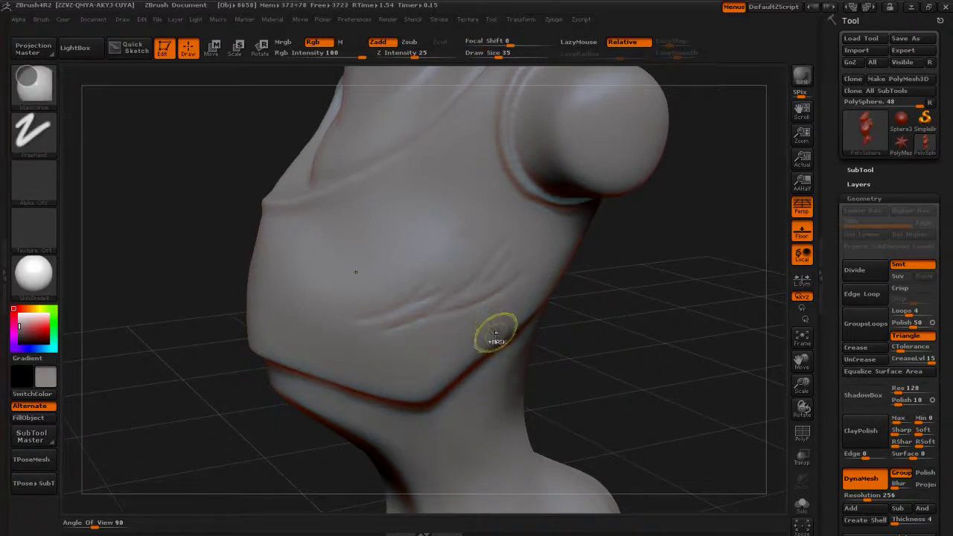
pyautogui.hotkey('ctrl', 'z')
pyautogui.hotkey('ctrl', 'z')
pyautogui.hotkey('ctrl', 'z')
pyautogui.hotkey('ctrl', 'z')
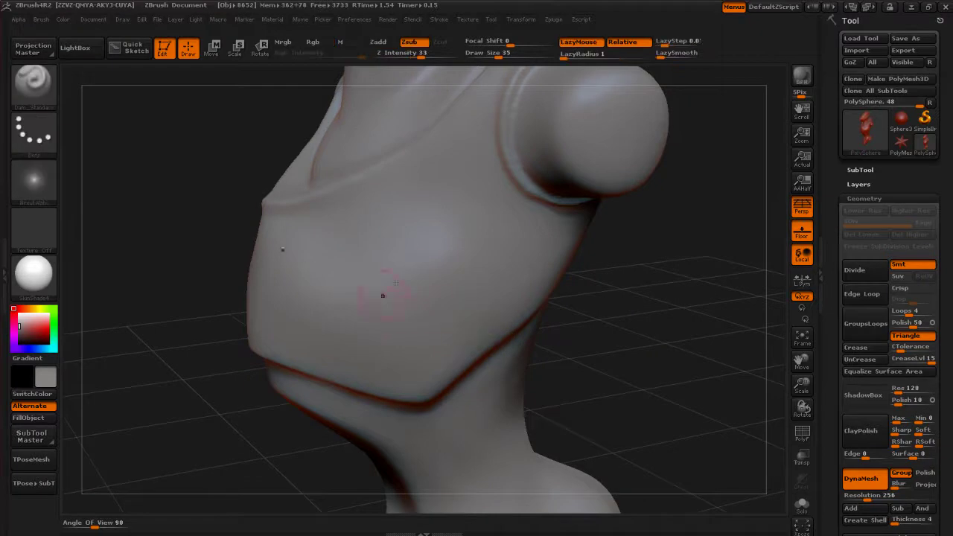
# - Test carving strokes on the side of the chest with different LazyStep values, including 0, undoing each stroke
pyautogui.moveTo(647, 288); pyautogui.dragTo(362, 338)
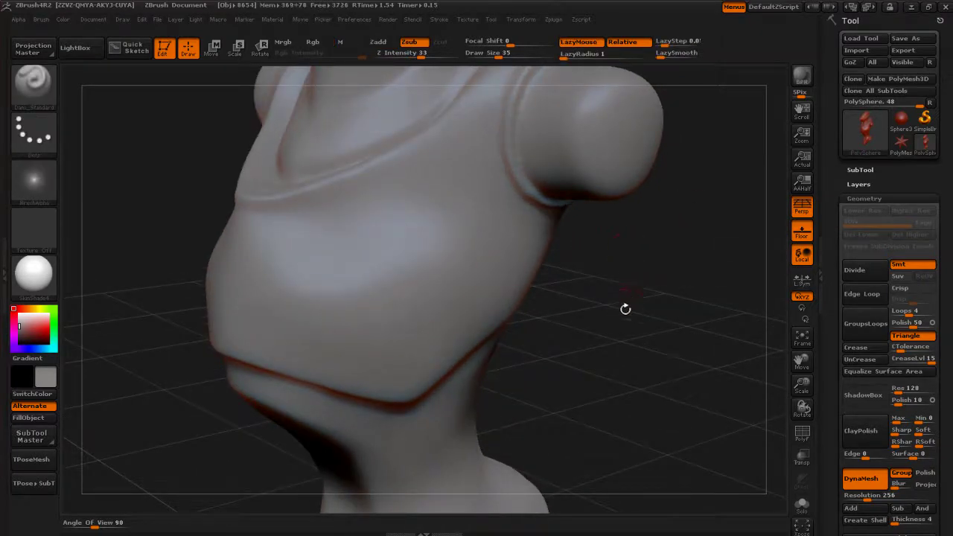
pyautogui.moveTo(632, 316); pyautogui.dragTo(552, 312)
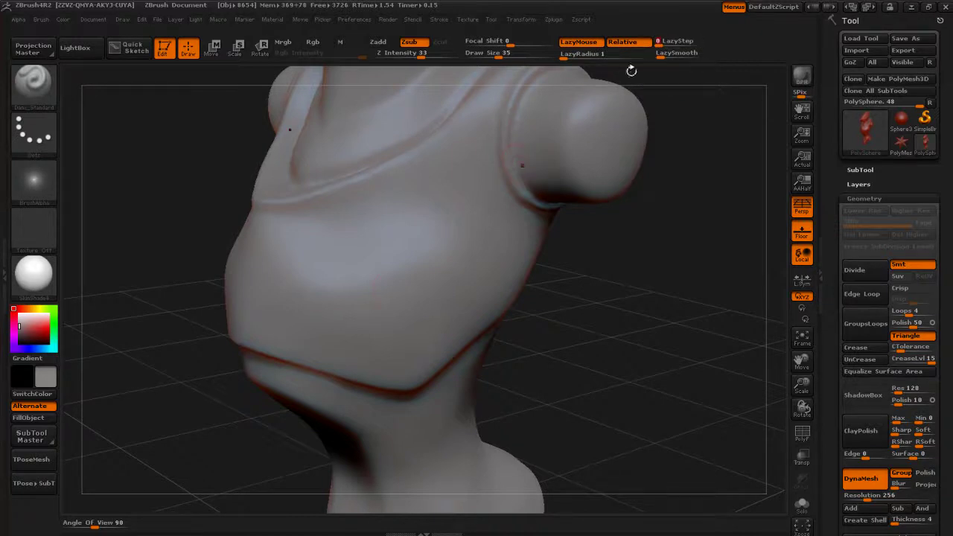
pyautogui.moveTo(388, 303)
pyautogui.mouseDown()
pyautogui.moveTo(426, 300)
pyautogui.moveTo(450, 259)
pyautogui.moveTo(423, 262)
pyautogui.mouseUp()
pyautogui.hotkey('ctrl', 'z')
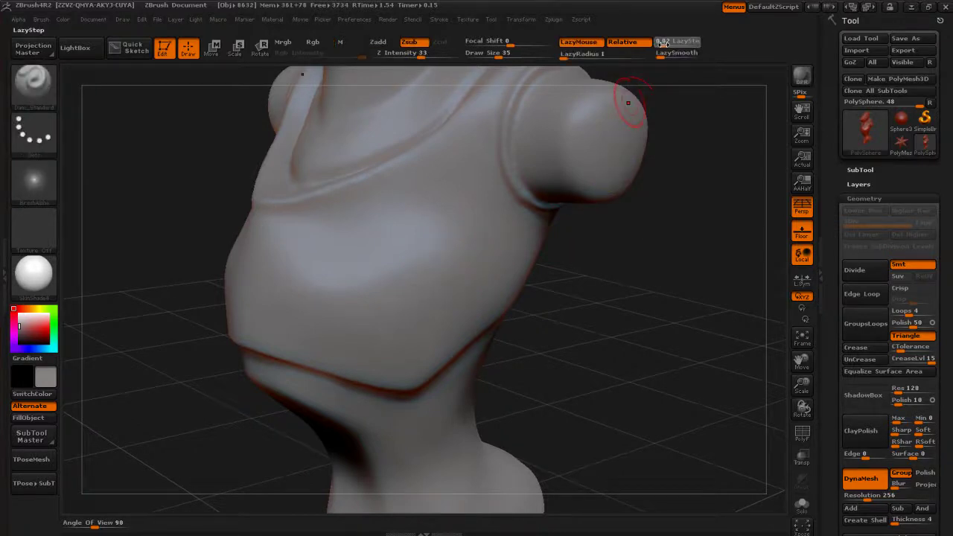
pyautogui.moveTo(388, 304)
pyautogui.mouseDown()
pyautogui.moveTo(454, 287)
pyautogui.moveTo(446, 253)
pyautogui.moveTo(458, 261)
pyautogui.mouseUp()
pyautogui.hotkey('ctrl', 'z')
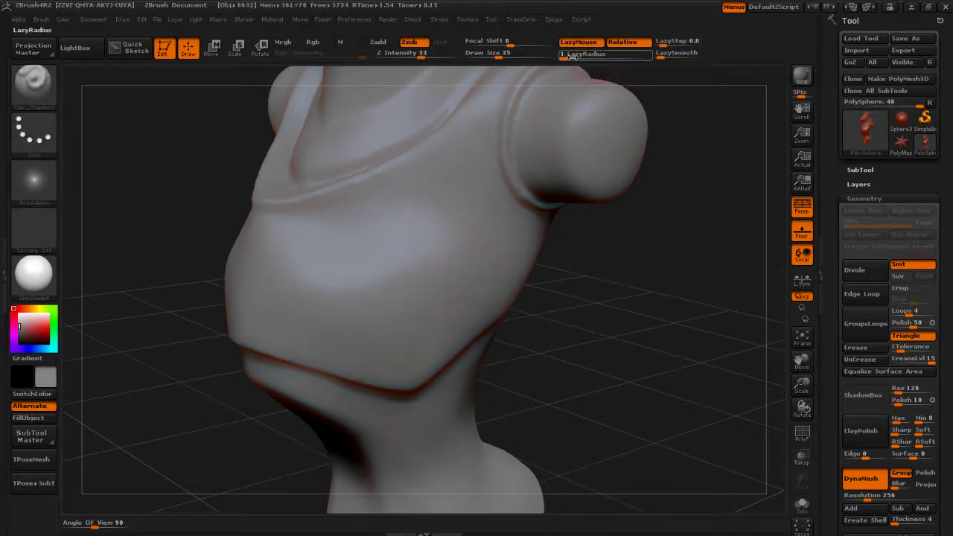
# - Set LazyRadius to 2 and carve a smooth S-shaped curve on the side of the chest
pyautogui.click(579, 56)
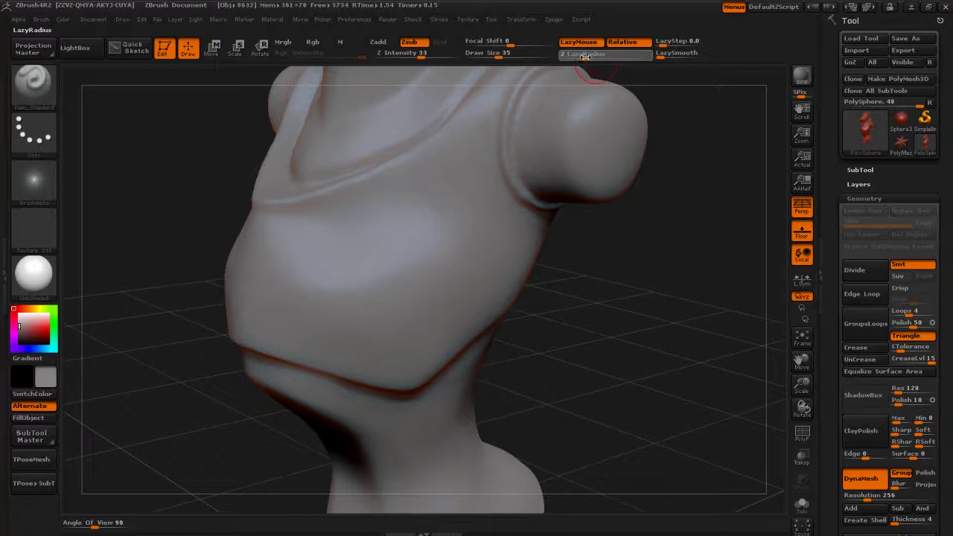
pyautogui.moveTo(390, 299); pyautogui.dragTo(455, 270)
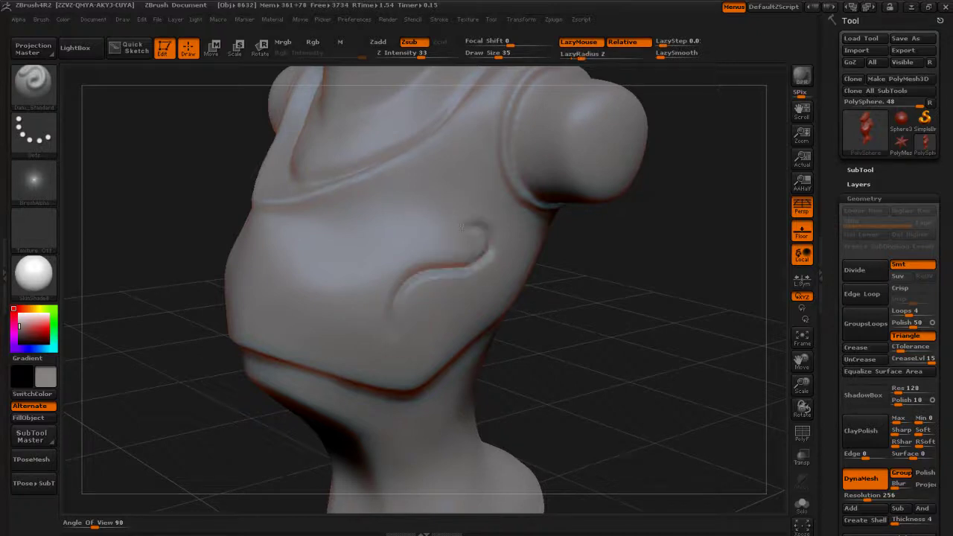
# - Undo the S-shaped curve, set LazyRadius to 19, and test a carving stroke on the chest's side, undoing it
pyautogui.hotkey('ctrl', 'z')
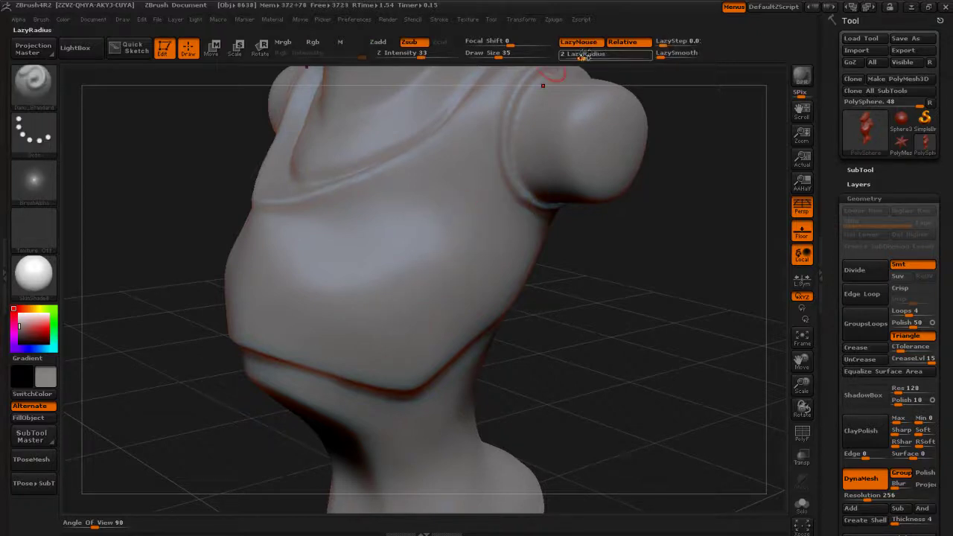
pyautogui.moveTo(584, 56); pyautogui.dragTo(600, 55)
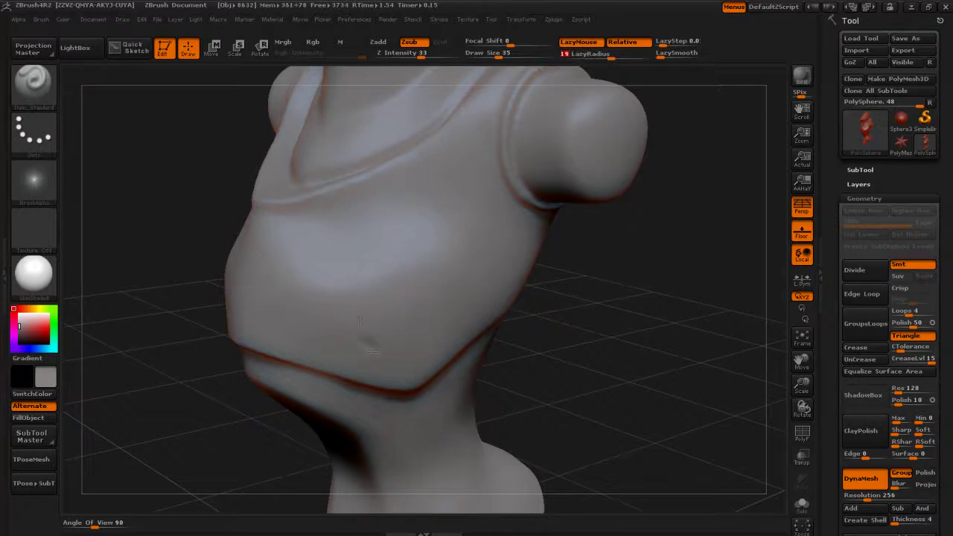
pyautogui.moveTo(360, 320)
pyautogui.mouseDown()
pyautogui.moveTo(424, 296)
pyautogui.moveTo(488, 242)
pyautogui.moveTo(388, 220)
pyautogui.moveTo(276, 270)
pyautogui.moveTo(334, 240)
pyautogui.moveTo(324, 250)
pyautogui.moveTo(346, 274)
pyautogui.moveTo(298, 217)
pyautogui.moveTo(327, 339)
pyautogui.moveTo(373, 358)
pyautogui.mouseUp()
pyautogui.hotkey('ctrl', 'z')
# - Set LazyRadius to 1 and test a carving stroke on the side of the torso, undoing it
pyautogui.moveTo(546, 347); pyautogui.dragTo(496, 325)
pyautogui.moveTo(613, 57); pyautogui.dragTo(553, 63)
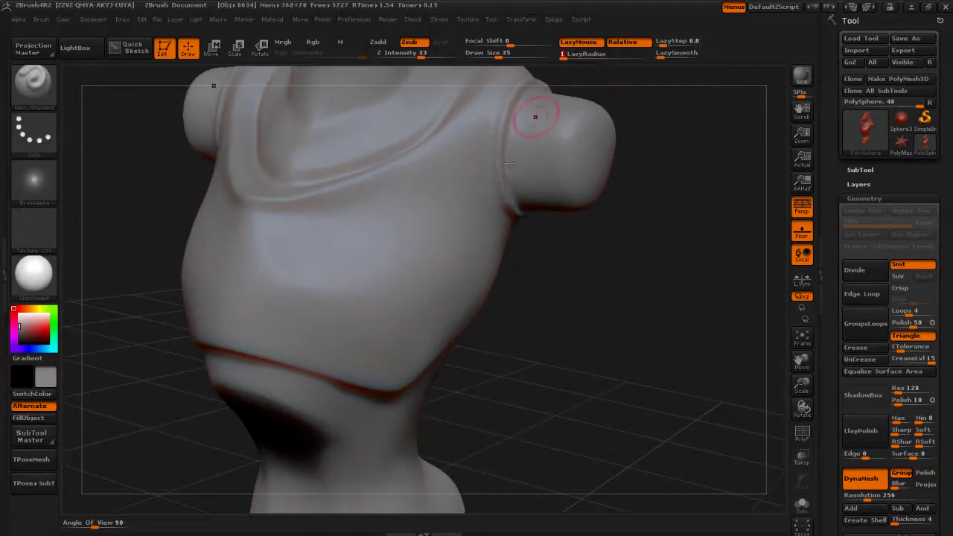
pyautogui.moveTo(507, 356)
pyautogui.mouseDown()
pyautogui.moveTo(396, 339)
pyautogui.moveTo(430, 304)
pyautogui.moveTo(383, 298)
pyautogui.moveTo(476, 262)
pyautogui.moveTo(351, 264)
pyautogui.moveTo(329, 349)
pyautogui.moveTo(470, 321)
pyautogui.mouseUp()
pyautogui.hotkey('ctrl', 'z')
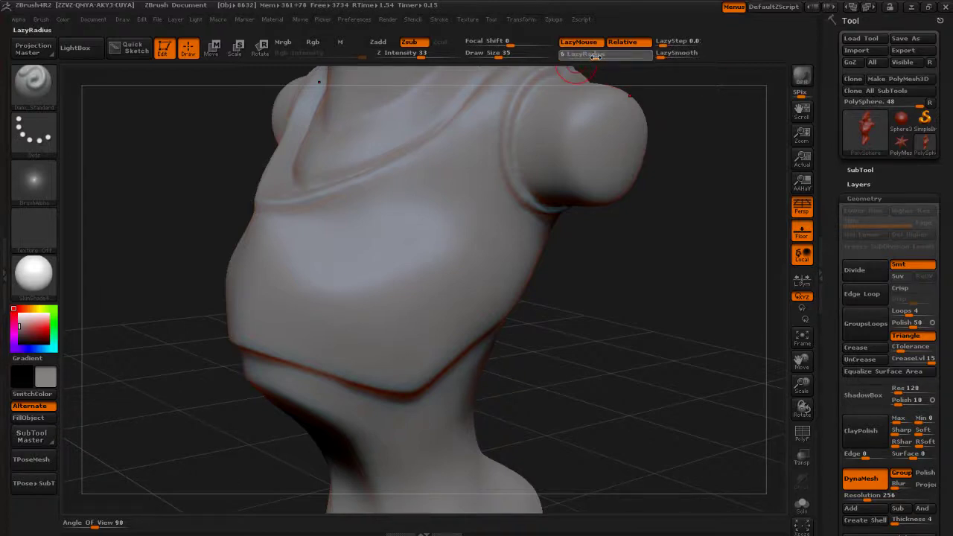
# - Set LazyRadius to 20 and carve a clean line along the lower edge of the collar on the chest
pyautogui.moveTo(592, 55); pyautogui.dragTo(611, 56)
pyautogui.moveTo(637, 274); pyautogui.dragTo(536, 281)
pyautogui.moveTo(322, 253); pyautogui.dragTo(283, 277)
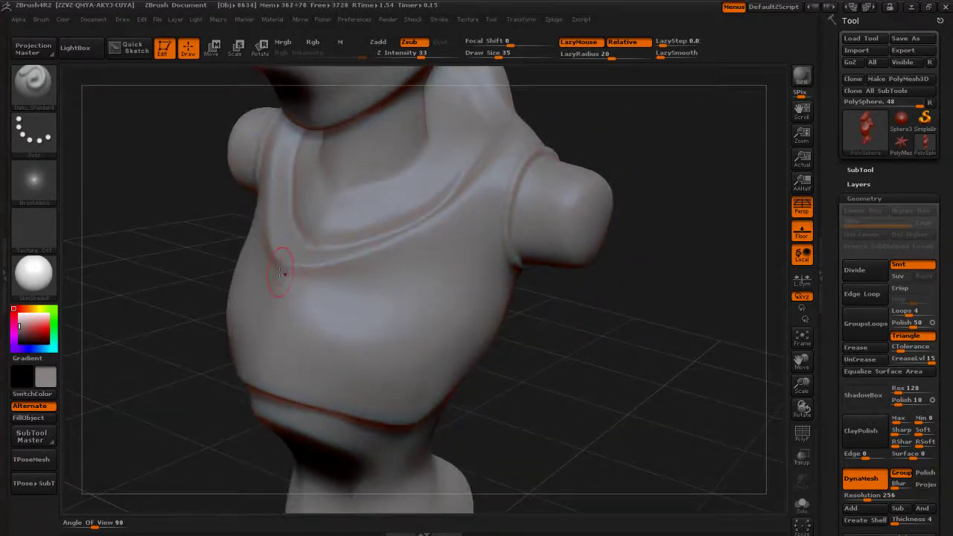
pyautogui.moveTo(355, 270); pyautogui.dragTo(439, 223)
pyautogui.hotkey('ctrl', 'z')
pyautogui.moveTo(312, 279)
pyautogui.mouseDown()
pyautogui.moveTo(391, 260)
pyautogui.moveTo(489, 193)
pyautogui.mouseUp()
# - Undo the last excess stroke and smooth the end of the carved line below the collar
pyautogui.moveTo(556, 303); pyautogui.dragTo(501, 312)
pyautogui.hotkey('ctrl', 'z')
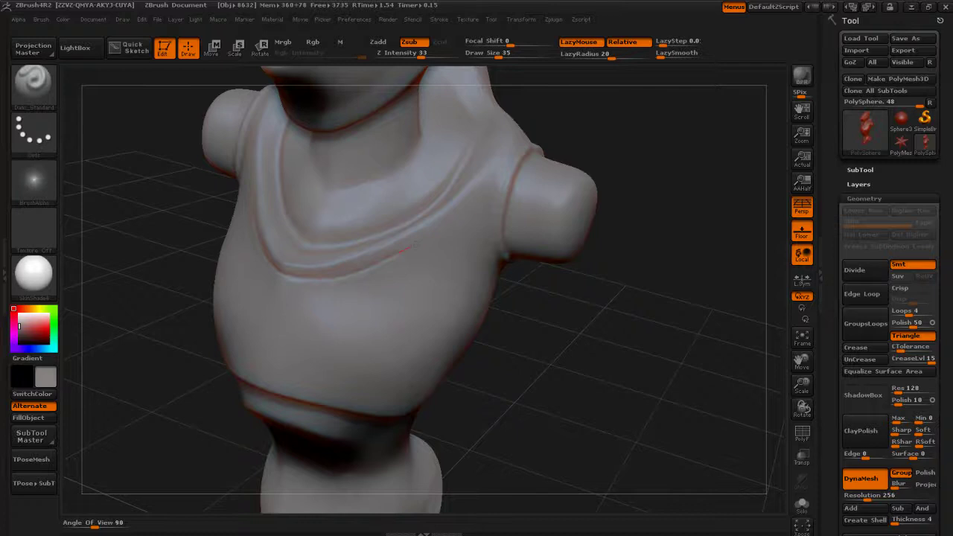
pyautogui.moveTo(389, 265)
pyautogui.keyDown('shift'); pyautogui.mouseDown()
pyautogui.moveTo(429, 234)
pyautogui.moveTo(414, 252)
pyautogui.mouseUp(); pyautogui.keyUp('shift')
pyautogui.moveTo(546, 328); pyautogui.dragTo(541, 300)
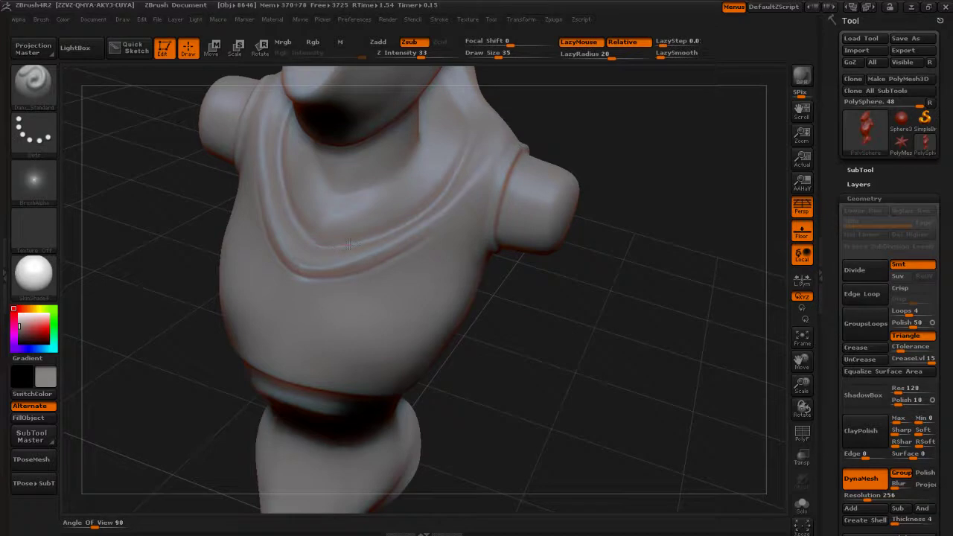
pyautogui.moveTo(541, 324); pyautogui.dragTo(473, 308)
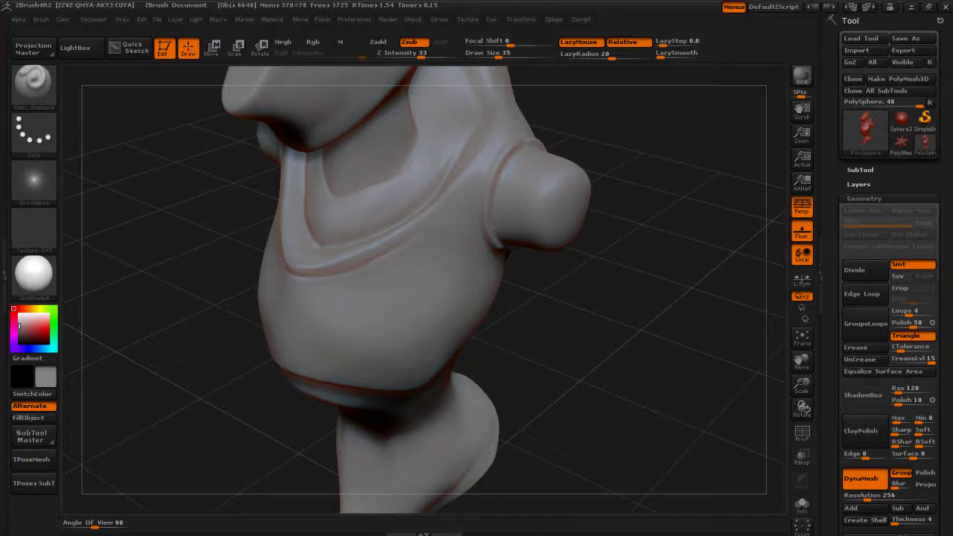
# - Set the draw size to 48 and carve the collar's outer line up over the shoulder towards the back of the neck
pyautogui.moveTo(577, 317); pyautogui.dragTo(488, 289)
pyautogui.moveTo(581, 239)
pyautogui.mouseDown()
pyautogui.moveTo(577, 320)
pyautogui.moveTo(573, 274)
pyautogui.moveTo(545, 289)
pyautogui.mouseUp()
pyautogui.press('s')
pyautogui.moveTo(415, 300); pyautogui.dragTo(419, 301)
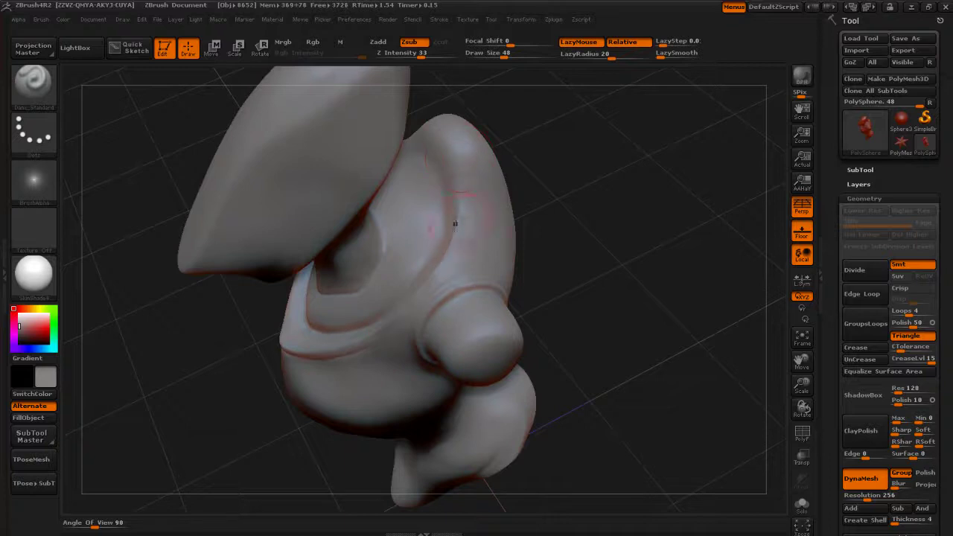
pyautogui.moveTo(455, 234); pyautogui.dragTo(459, 215)
pyautogui.moveTo(459, 165); pyautogui.dragTo(423, 124)
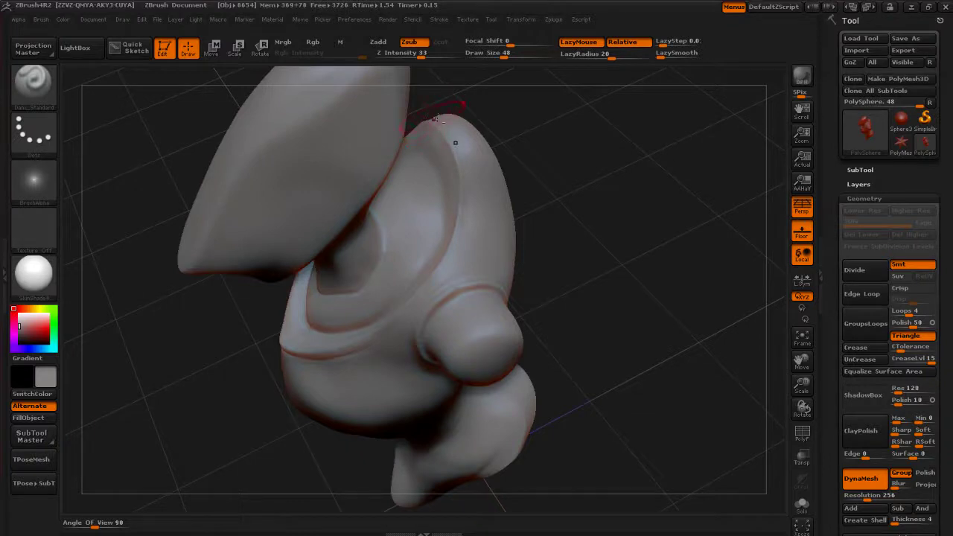
# - Rework the collar's carved line over the shoulder, undoing the unwanted strokes
pyautogui.moveTo(519, 170); pyautogui.dragTo(428, 168)
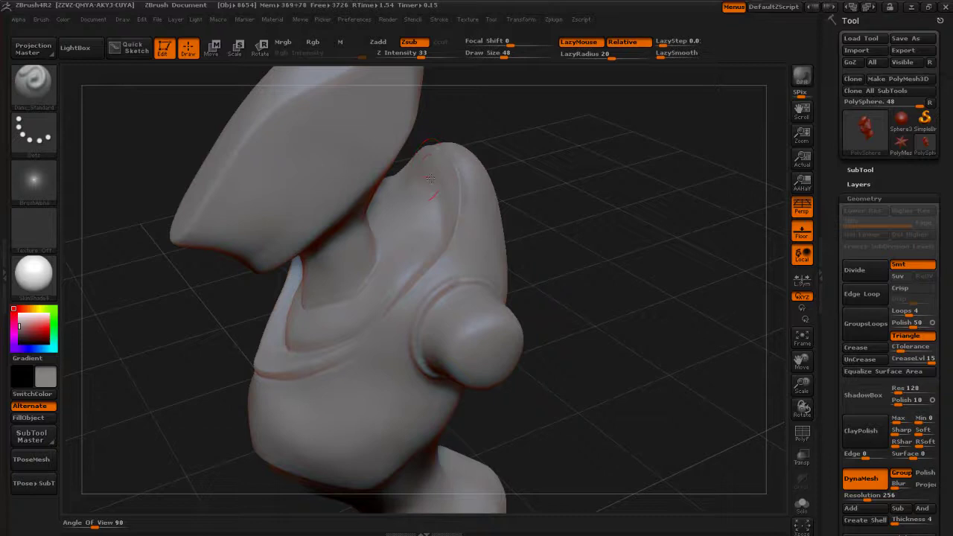
pyautogui.hotkey('ctrl', 'z')
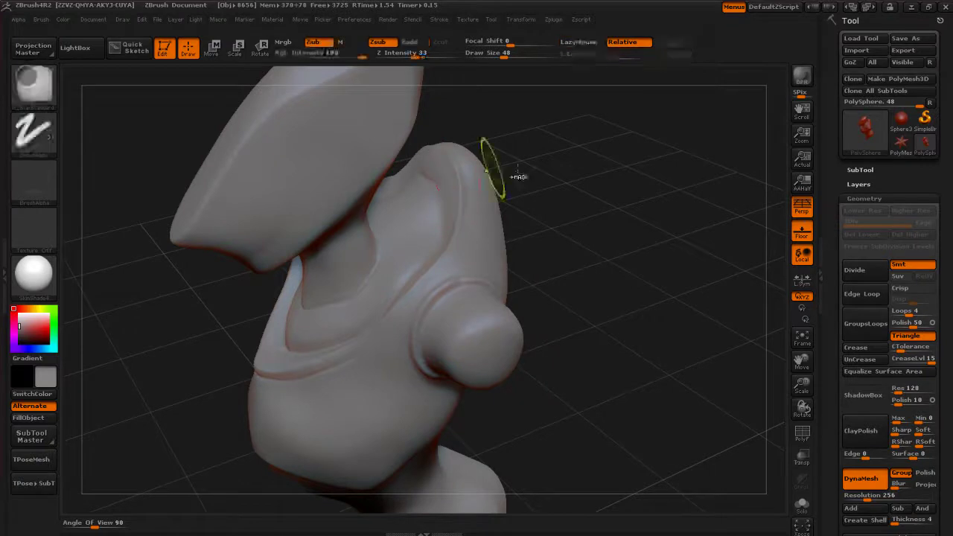
pyautogui.moveTo(516, 177); pyautogui.dragTo(526, 169)
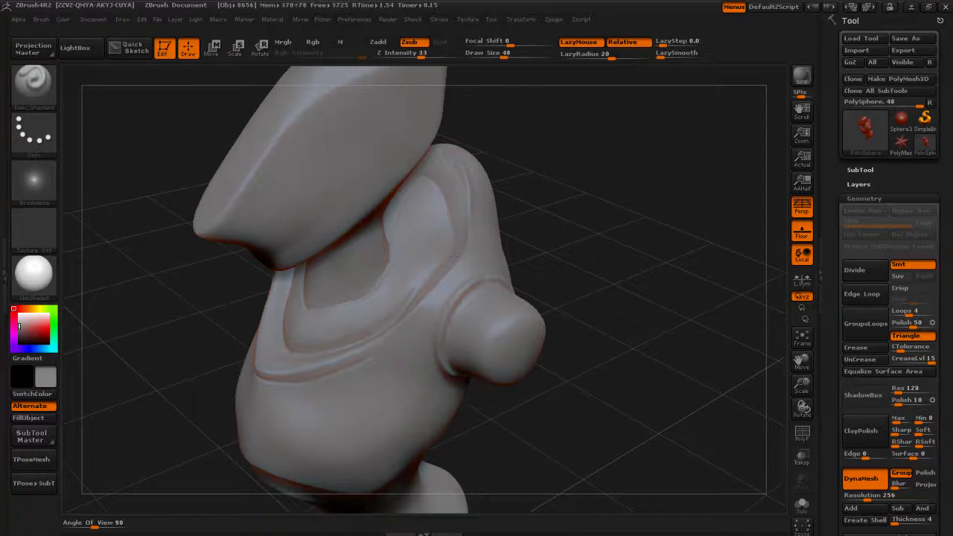
pyautogui.hotkey('ctrl', 'z')
pyautogui.moveTo(542, 218); pyautogui.dragTo(532, 246)
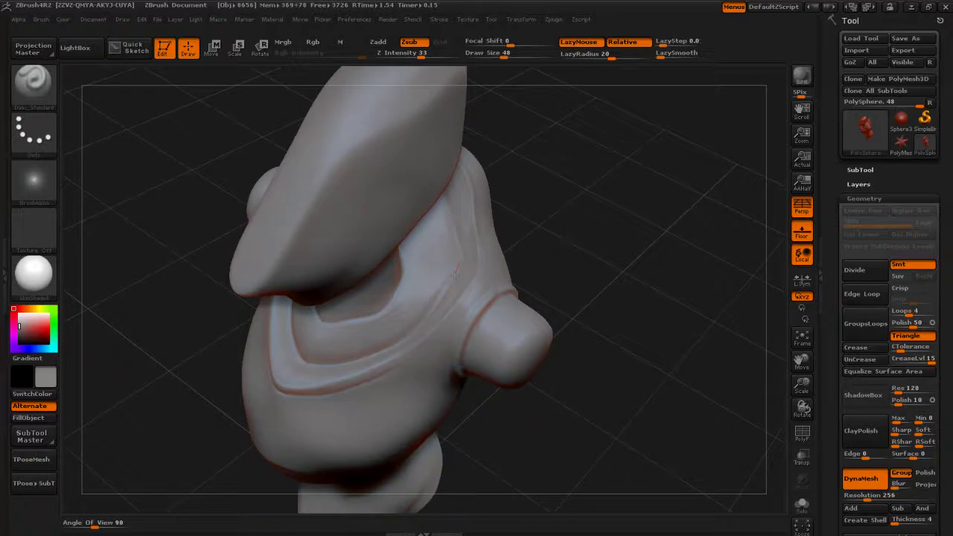
# - Carve short folds across the raised part of the collar beside and behind the neck
pyautogui.moveTo(563, 271)
pyautogui.mouseDown()
pyautogui.moveTo(566, 204)
pyautogui.moveTo(497, 204)
pyautogui.mouseUp()
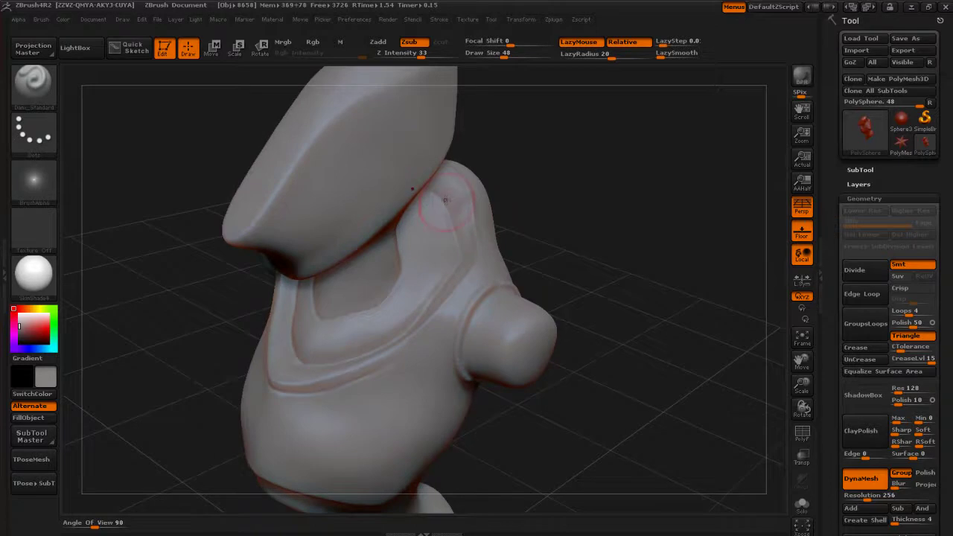
pyautogui.moveTo(449, 194); pyautogui.dragTo(454, 161)
pyautogui.moveTo(498, 217); pyautogui.dragTo(540, 219)
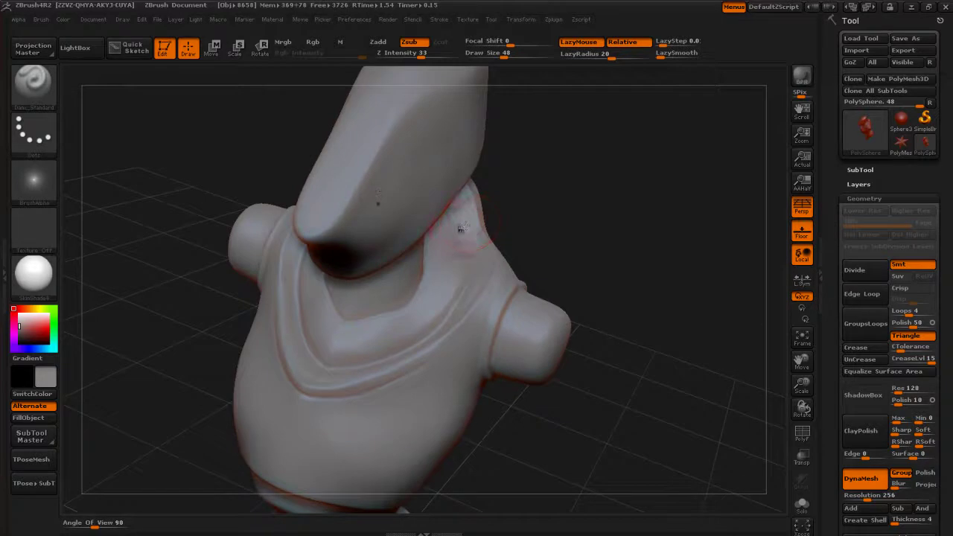
pyautogui.moveTo(479, 229)
pyautogui.mouseDown()
pyautogui.moveTo(466, 246)
pyautogui.moveTo(484, 256)
pyautogui.mouseUp()
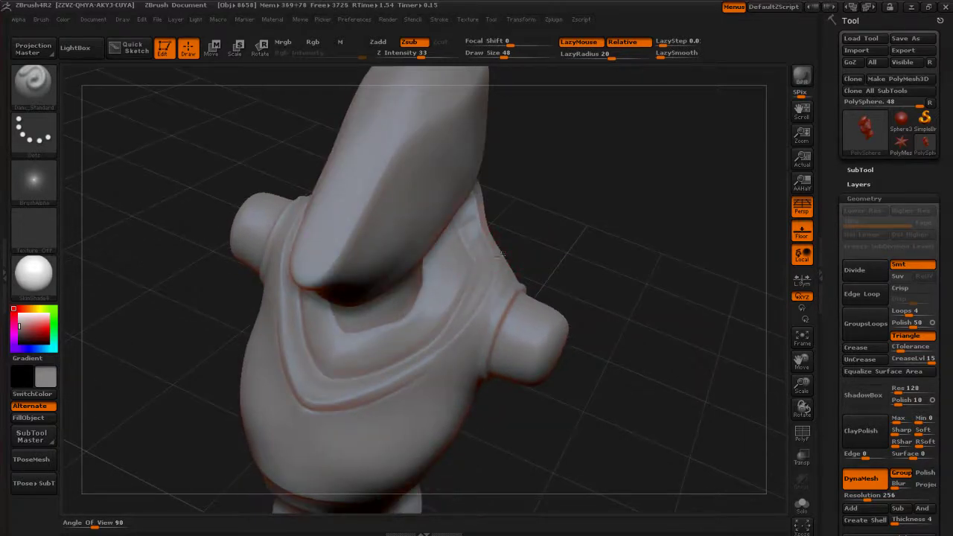
pyautogui.moveTo(663, 257); pyautogui.dragTo(689, 179)
pyautogui.moveTo(618, 250)
pyautogui.mouseDown()
pyautogui.moveTo(574, 228)
pyautogui.moveTo(595, 287)
pyautogui.moveTo(506, 377)
pyautogui.moveTo(516, 429)
pyautogui.moveTo(321, 401)
pyautogui.mouseUp()
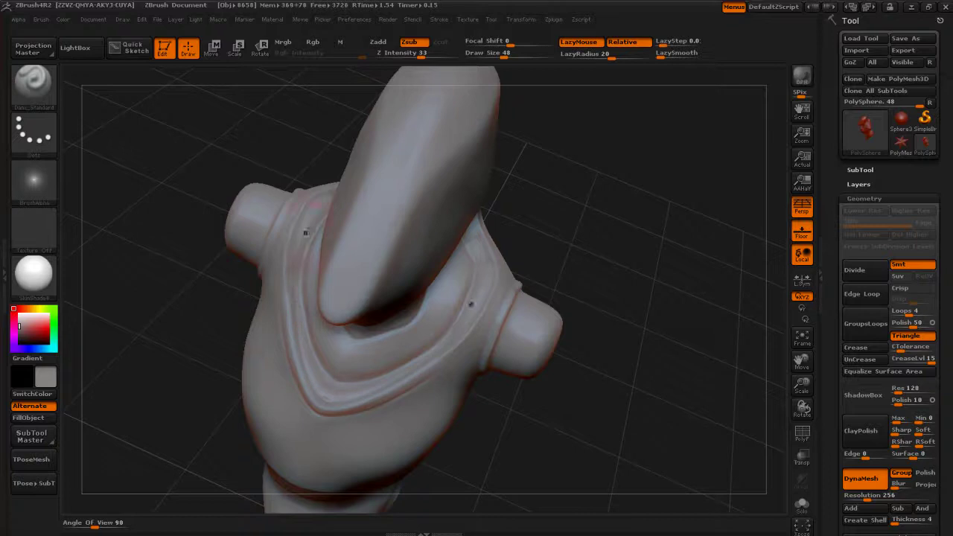
# - Set the draw size to 22 and carve a curved panel line from the collar down to beneath the arm
pyautogui.moveTo(506, 361)
pyautogui.mouseDown()
pyautogui.moveTo(460, 328)
pyautogui.moveTo(444, 344)
pyautogui.mouseUp()
pyautogui.press('s')
pyautogui.click(454, 328)
pyautogui.moveTo(537, 297)
pyautogui.mouseDown()
pyautogui.moveTo(557, 269)
pyautogui.moveTo(552, 294)
pyautogui.moveTo(579, 305)
pyautogui.moveTo(594, 435)
pyautogui.moveTo(611, 440)
pyautogui.moveTo(576, 415)
pyautogui.moveTo(525, 410)
pyautogui.mouseUp()
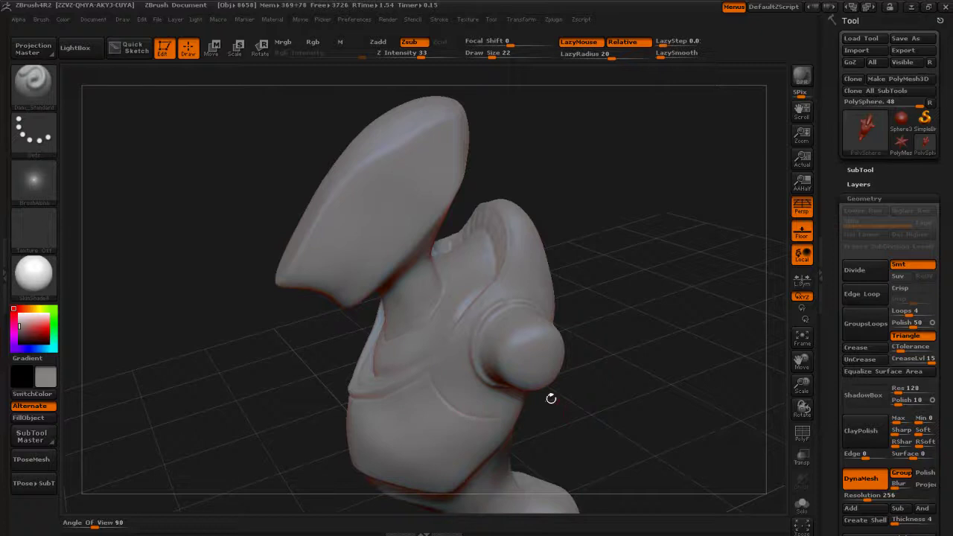
pyautogui.moveTo(576, 424)
pyautogui.mouseDown()
pyautogui.moveTo(561, 424)
pyautogui.moveTo(544, 342)
pyautogui.moveTo(542, 417)
pyautogui.mouseUp()
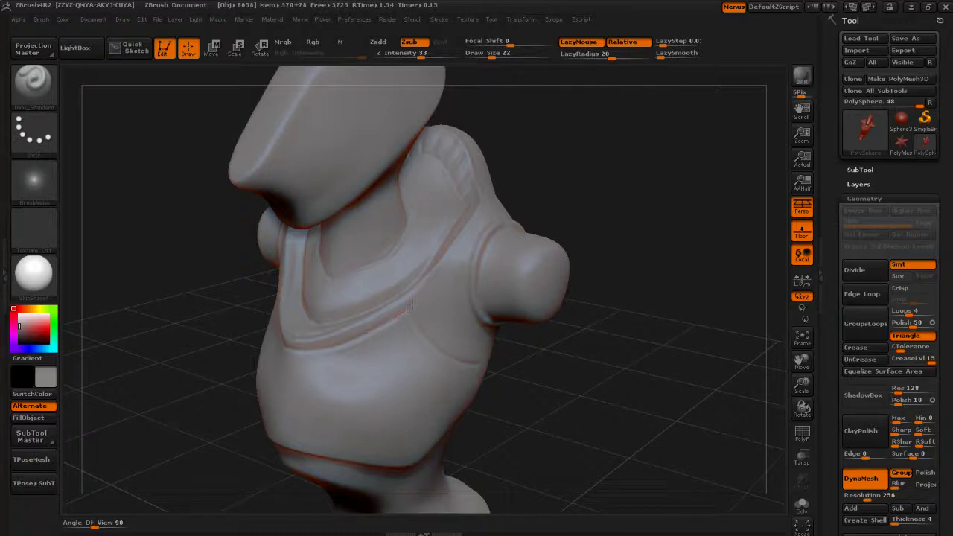
pyautogui.moveTo(520, 403); pyautogui.dragTo(410, 312)
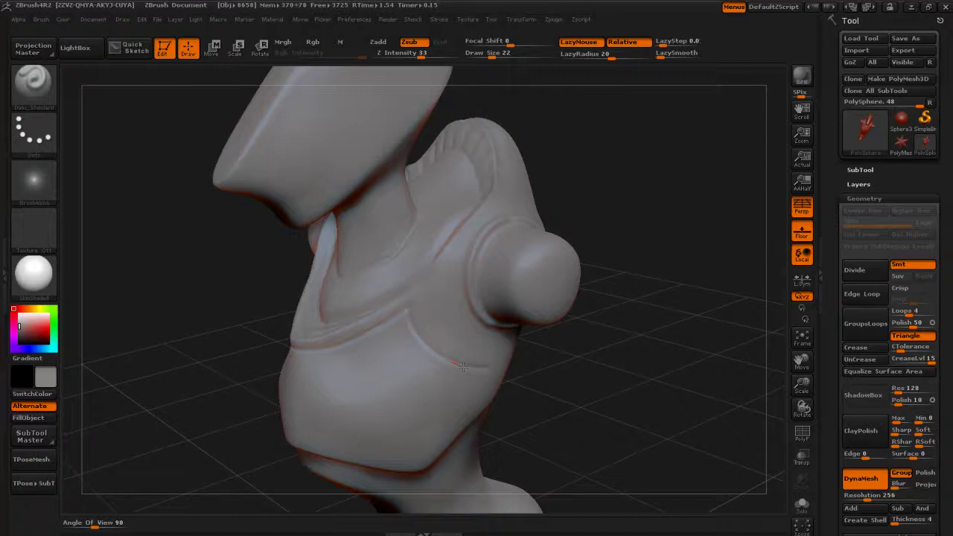
pyautogui.moveTo(572, 402)
pyautogui.mouseDown()
pyautogui.moveTo(619, 399)
pyautogui.moveTo(591, 362)
pyautogui.moveTo(550, 337)
pyautogui.mouseUp()
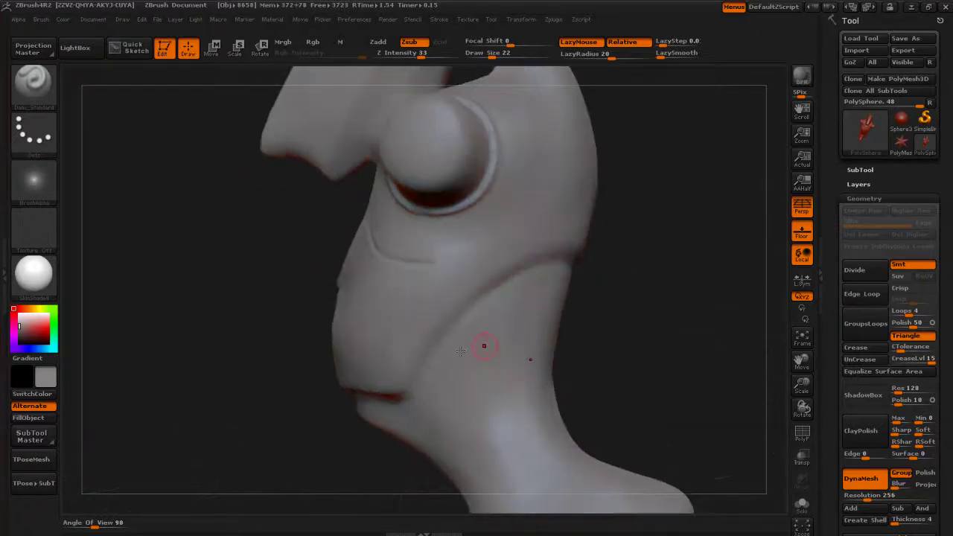
# - Set the draw size to 63 and deepen the seam running from the waist up the torso's side
pyautogui.press('s')
pyautogui.moveTo(434, 378)
pyautogui.mouseDown()
pyautogui.moveTo(450, 378)
pyautogui.moveTo(414, 384)
pyautogui.moveTo(470, 309)
pyautogui.moveTo(546, 262)
pyautogui.mouseUp()
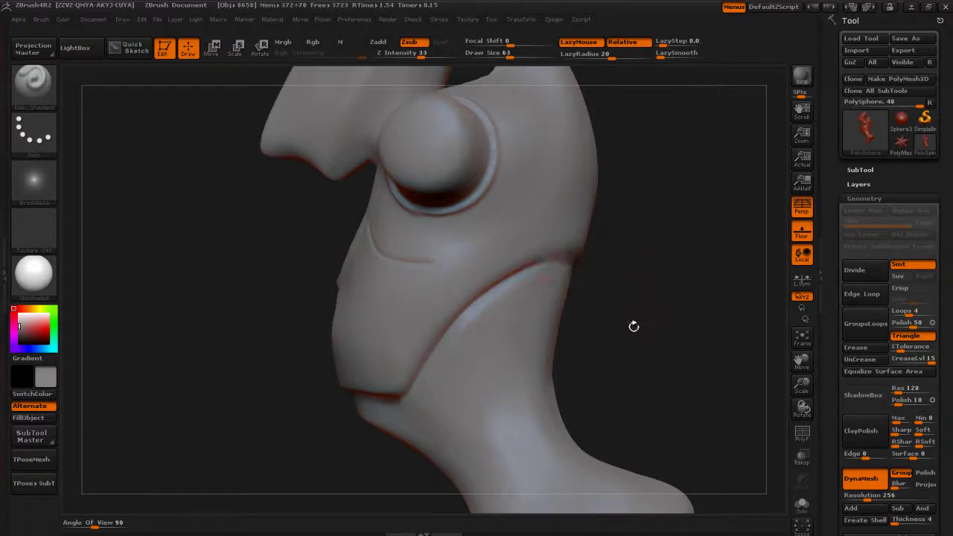
pyautogui.moveTo(633, 326); pyautogui.dragTo(689, 328)
pyautogui.moveTo(611, 303)
pyautogui.mouseDown()
pyautogui.moveTo(529, 323)
pyautogui.moveTo(468, 288)
pyautogui.mouseUp()
# - Try extending the deepened seam across the back, undoing each stroke
pyautogui.moveTo(505, 260); pyautogui.dragTo(564, 254)
pyautogui.hotkey('ctrl', 'z')
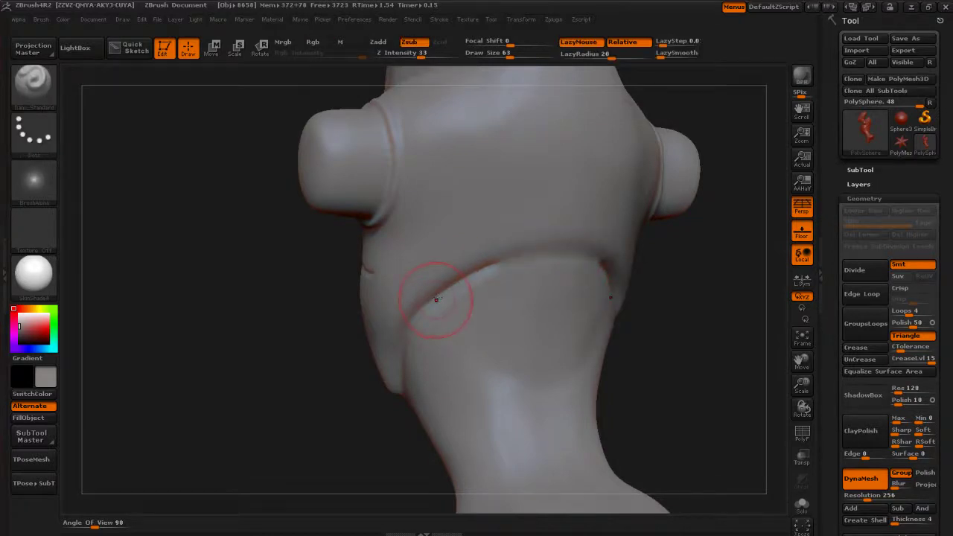
pyautogui.moveTo(521, 260)
pyautogui.mouseDown()
pyautogui.moveTo(560, 256)
pyautogui.moveTo(492, 276)
pyautogui.moveTo(521, 259)
pyautogui.moveTo(586, 254)
pyautogui.mouseUp()
pyautogui.hotkey('ctrl', 'z')
# - Carve the torso's side seam sharper from the back down to the front waist edge
pyautogui.moveTo(677, 310)
pyautogui.mouseDown()
pyautogui.moveTo(576, 305)
pyautogui.moveTo(588, 301)
pyautogui.moveTo(640, 426)
pyautogui.mouseUp()
pyautogui.moveTo(551, 322); pyautogui.dragTo(597, 322)
pyautogui.moveTo(554, 353)
pyautogui.keyDown('alt'); pyautogui.mouseDown()
pyautogui.moveTo(558, 316)
pyautogui.moveTo(531, 350)
pyautogui.moveTo(545, 320)
pyautogui.moveTo(538, 339)
pyautogui.mouseUp(); pyautogui.keyUp('alt')
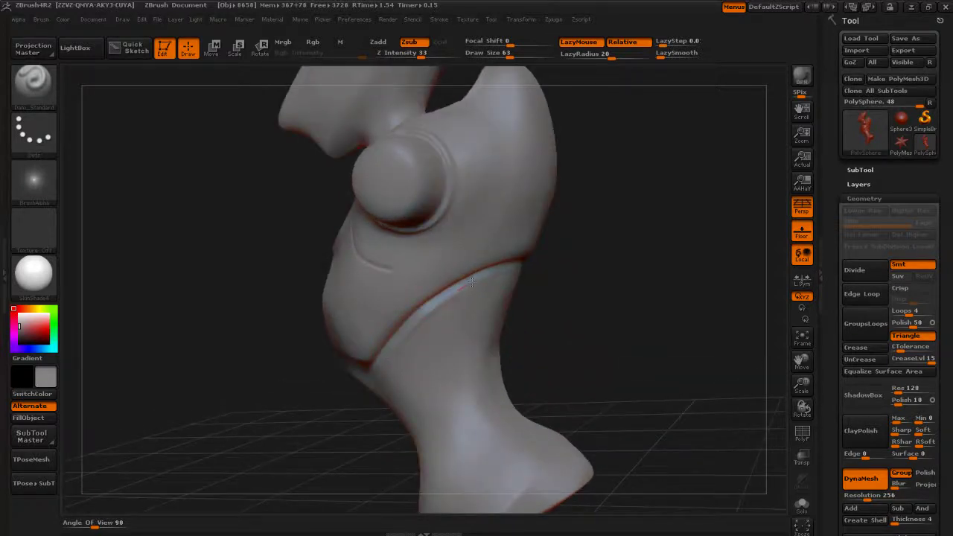
pyautogui.moveTo(544, 265); pyautogui.dragTo(405, 355)
# - Set the draw size to 19 and use Dam_Standard to carve a line joining the chest panel line to the side seam
pyautogui.press('s')
pyautogui.press('shift')
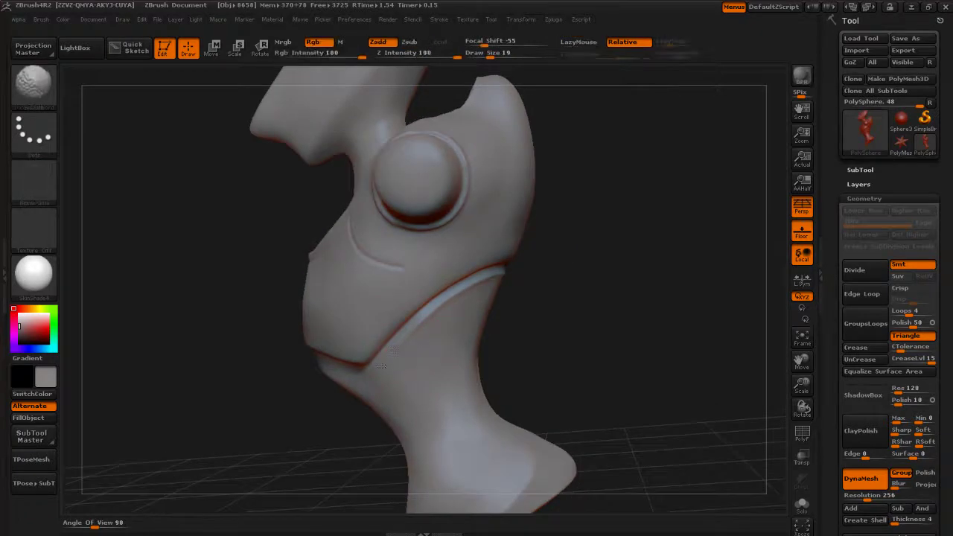
pyautogui.press('b')
pyautogui.press('d')
pyautogui.press('s')
pyautogui.moveTo(581, 340); pyautogui.dragTo(450, 264)
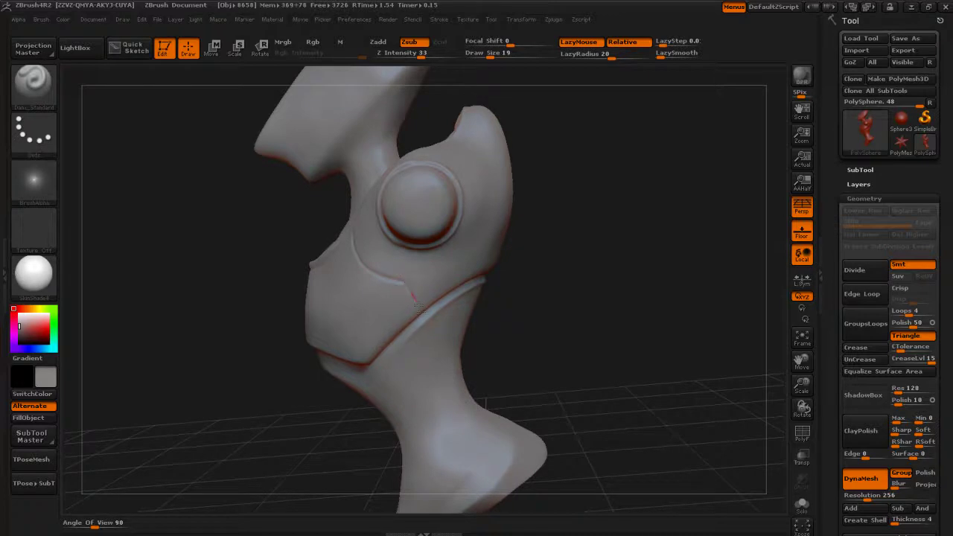
pyautogui.moveTo(557, 323)
pyautogui.mouseDown()
pyautogui.moveTo(629, 323)
pyautogui.moveTo(521, 353)
pyautogui.moveTo(603, 345)
pyautogui.moveTo(576, 347)
pyautogui.moveTo(585, 349)
pyautogui.mouseUp()
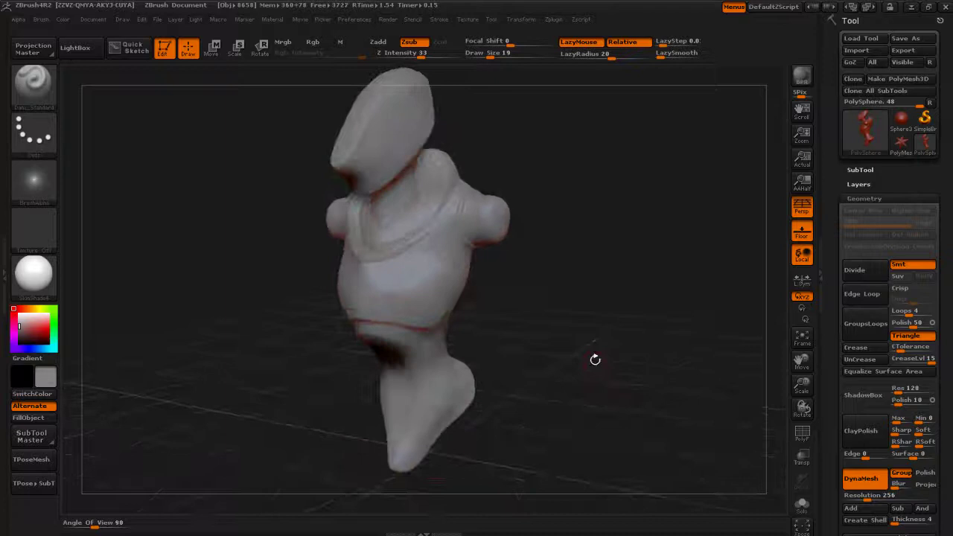
# - Remesh the carved torso with DynaMesh at its current resolution
pyautogui.moveTo(571, 117)
pyautogui.keyDown('ctrl'); pyautogui.mouseDown()
pyautogui.moveTo(706, 340)
pyautogui.moveTo(714, 371)
pyautogui.mouseUp(); pyautogui.keyUp('ctrl')
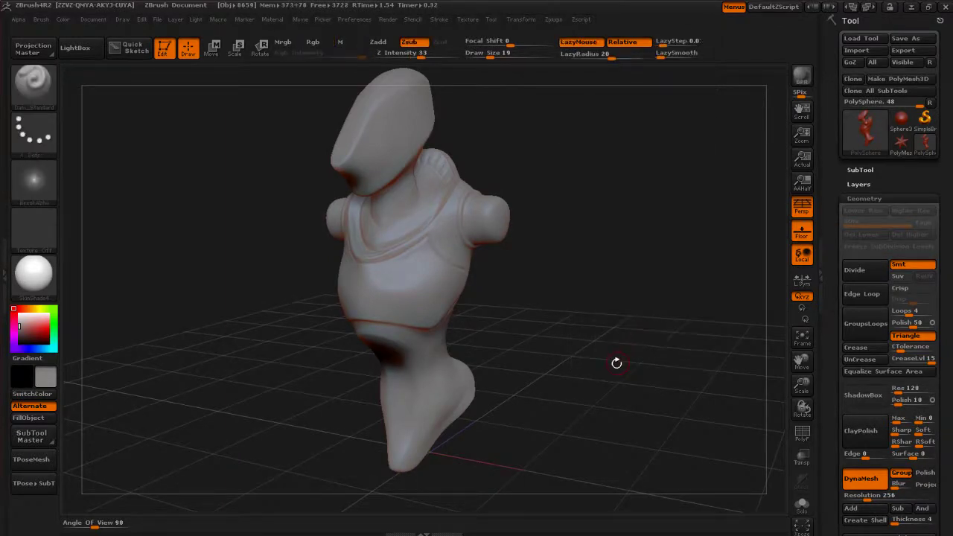
pyautogui.moveTo(617, 362); pyautogui.dragTo(627, 367)
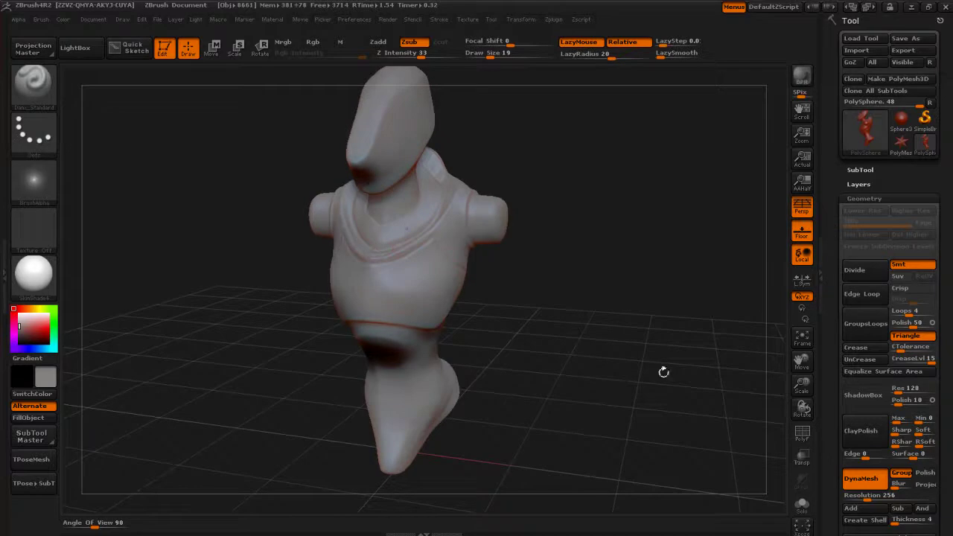
pyautogui.moveTo(586, 347)
pyautogui.keyDown('ctrl'); pyautogui.mouseDown()
pyautogui.moveTo(596, 361)
pyautogui.moveTo(576, 351)
pyautogui.moveTo(573, 380)
pyautogui.mouseUp(); pyautogui.keyUp('ctrl')
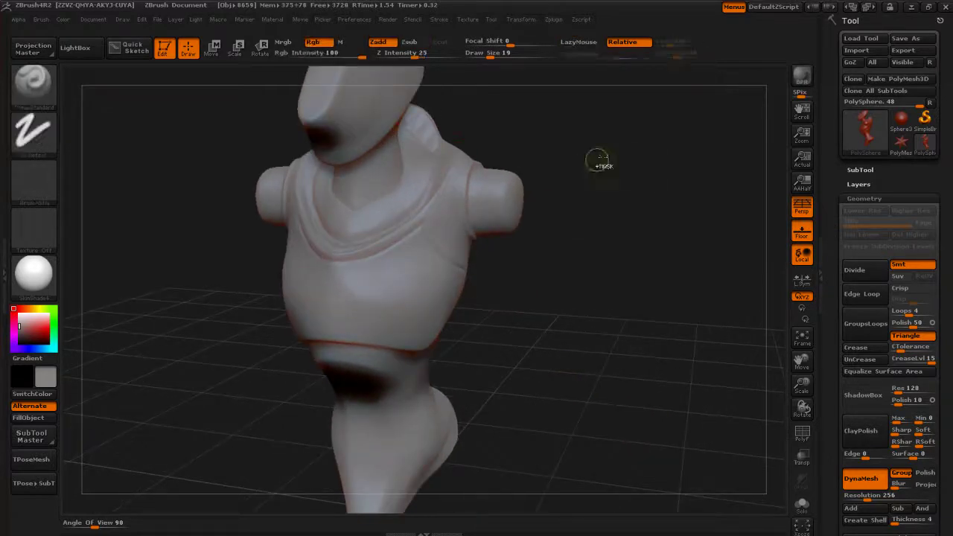
pyautogui.keyDown('ctrl'); pyautogui.moveTo(595, 142); pyautogui.dragTo(679, 282); pyautogui.keyUp('ctrl')
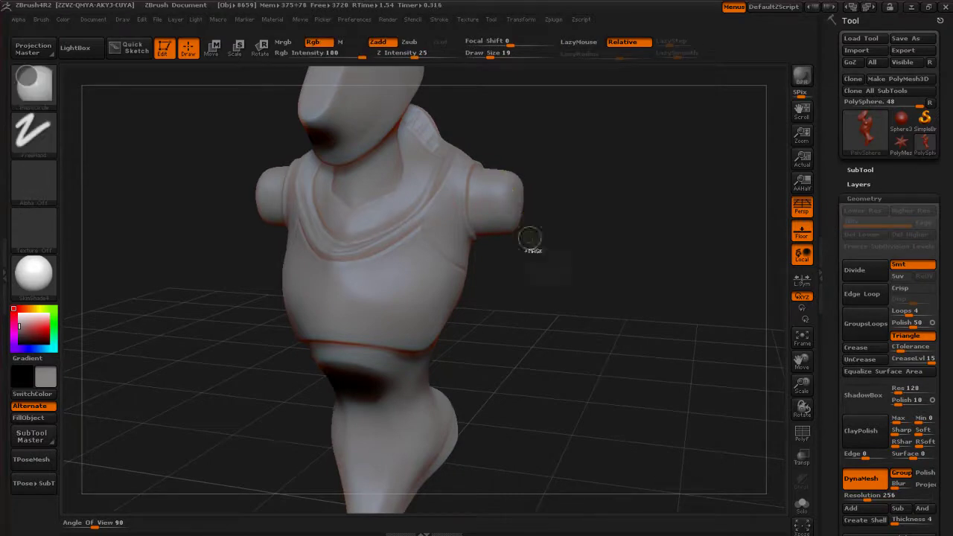
# - Turn off the DynaMesh Group option and set the DynaMesh resolution to 392
pyautogui.moveTo(827, 385); pyautogui.dragTo(852, 286)
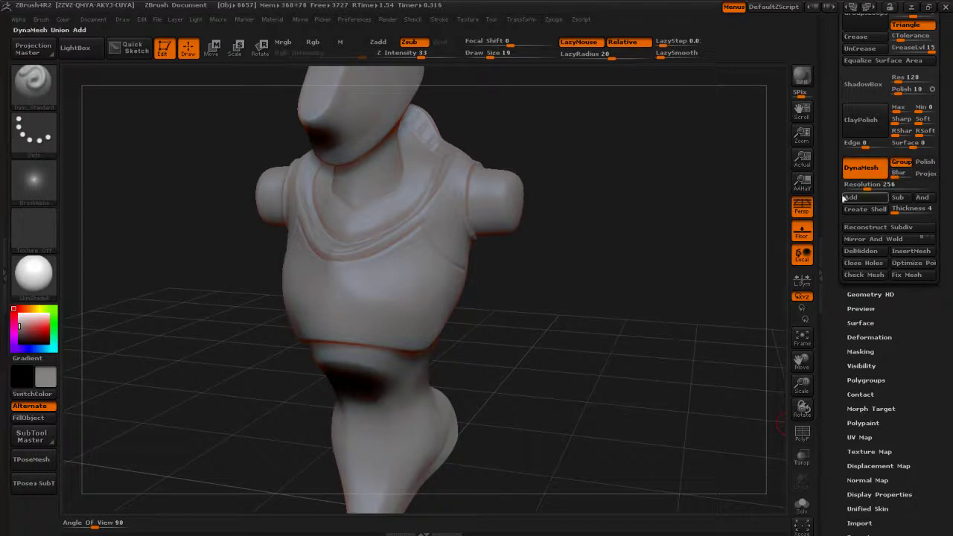
pyautogui.scroll(2, 894, 224)
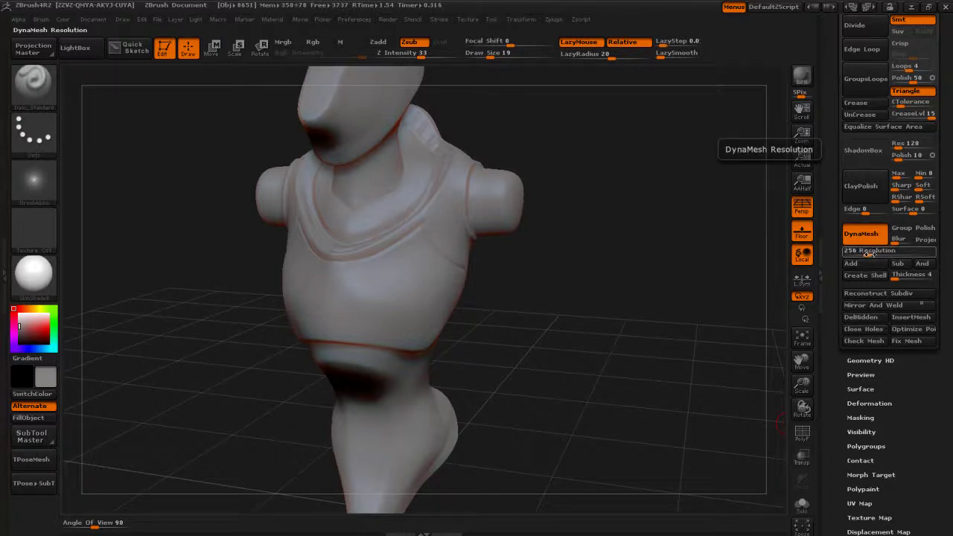
pyautogui.moveTo(869, 254); pyautogui.dragTo(880, 253)
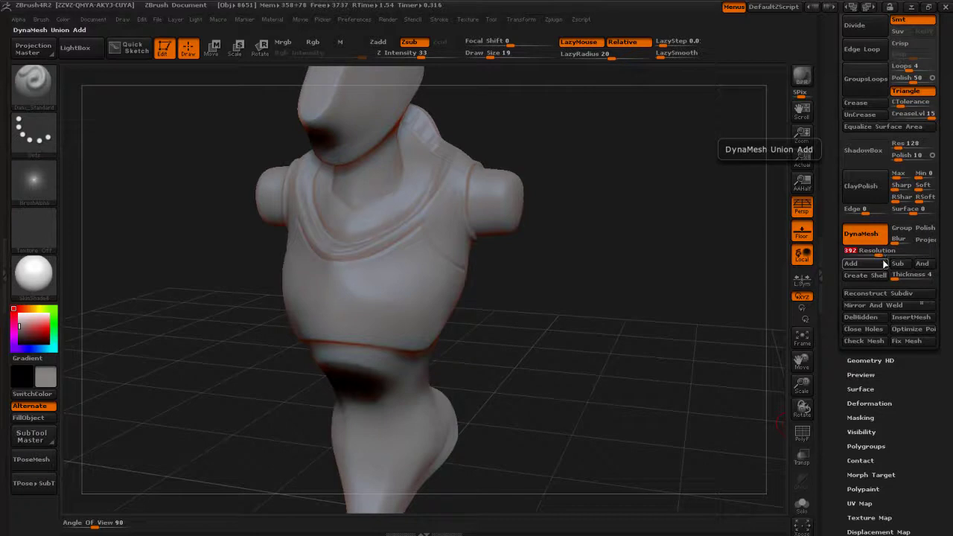
# - Set the DynaMesh resolution to 352 and remesh the torso
pyautogui.write('352')
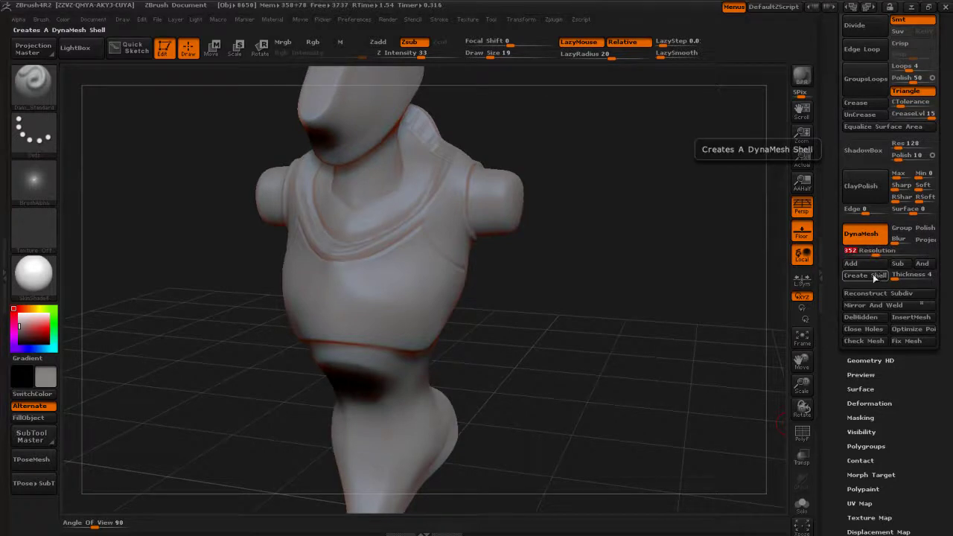
pyautogui.keyDown('ctrl'); pyautogui.moveTo(574, 182); pyautogui.dragTo(654, 306); pyautogui.keyUp('ctrl')
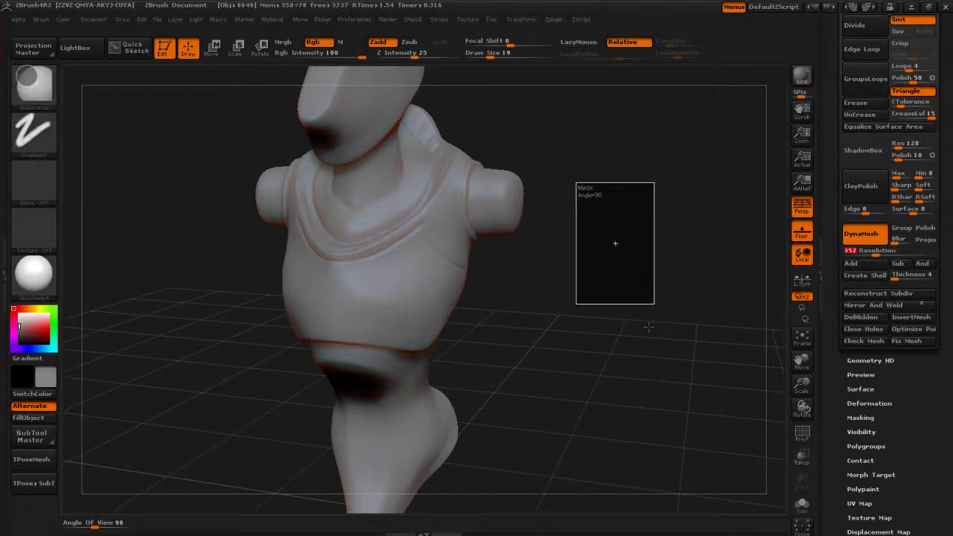
pyautogui.moveTo(558, 253); pyautogui.dragTo(340, 228)
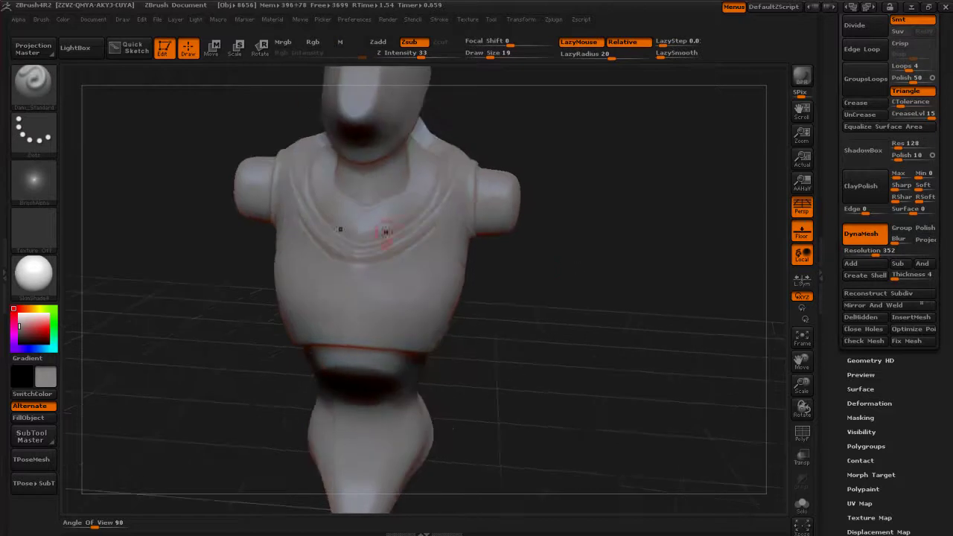
pyautogui.moveTo(577, 229); pyautogui.dragTo(663, 309)
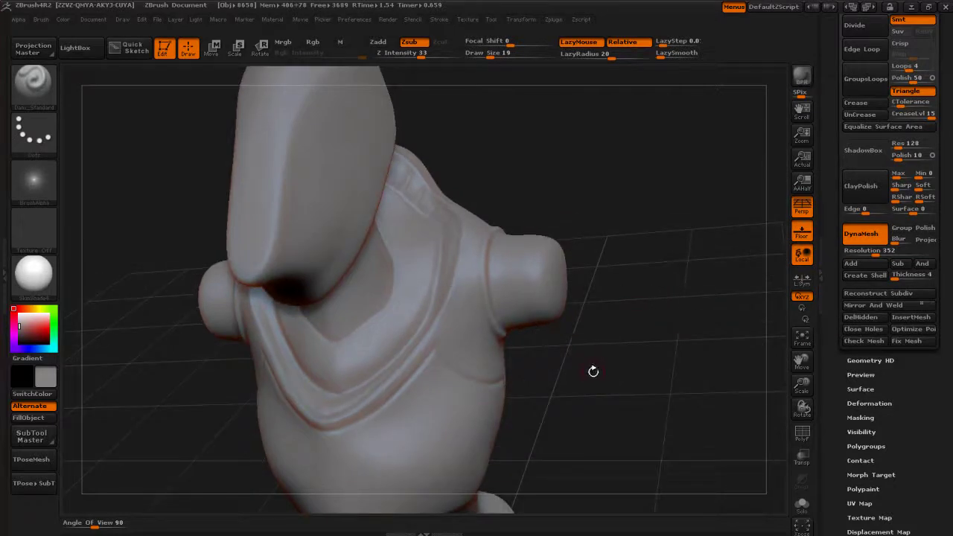
# - Set the draw size to 30 and refine the head's upper and lower edges with Dam_Standard strokes and smoothing
pyautogui.press('s')
pyautogui.moveTo(595, 372)
pyautogui.mouseDown()
pyautogui.moveTo(602, 376)
pyautogui.moveTo(615, 331)
pyautogui.mouseUp()
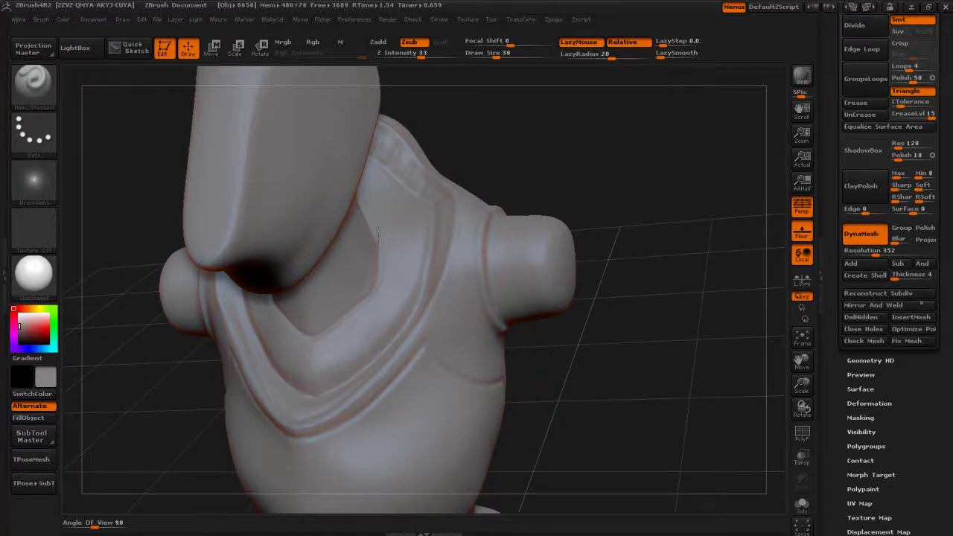
pyautogui.moveTo(574, 341); pyautogui.dragTo(540, 333)
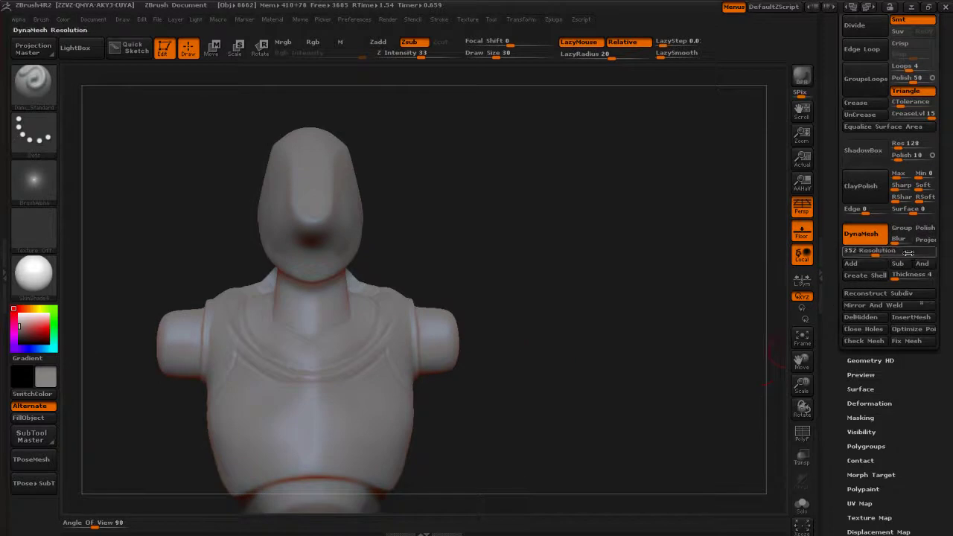
pyautogui.moveTo(616, 281); pyautogui.dragTo(539, 196)
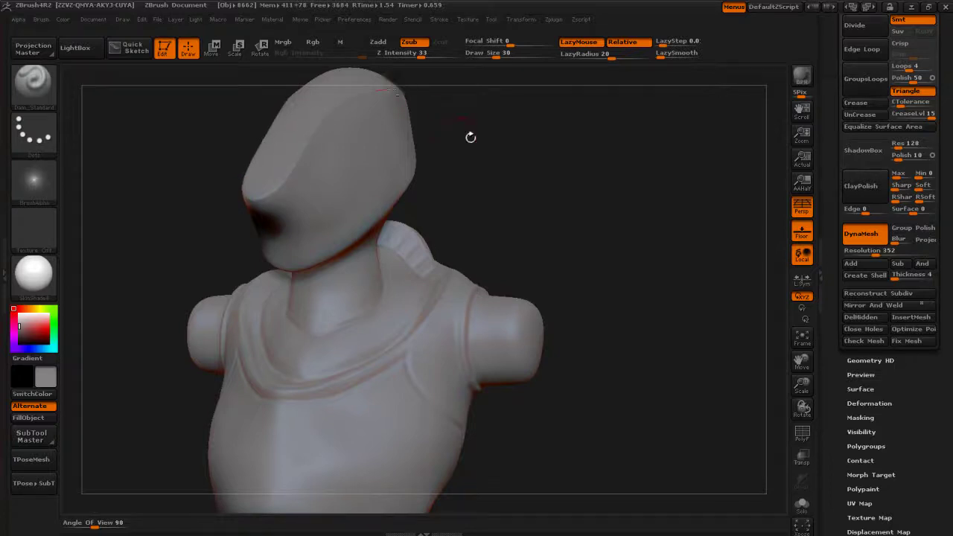
pyautogui.moveTo(470, 137)
pyautogui.mouseDown()
pyautogui.moveTo(487, 215)
pyautogui.moveTo(393, 187)
pyautogui.mouseUp()
pyautogui.press('shift')
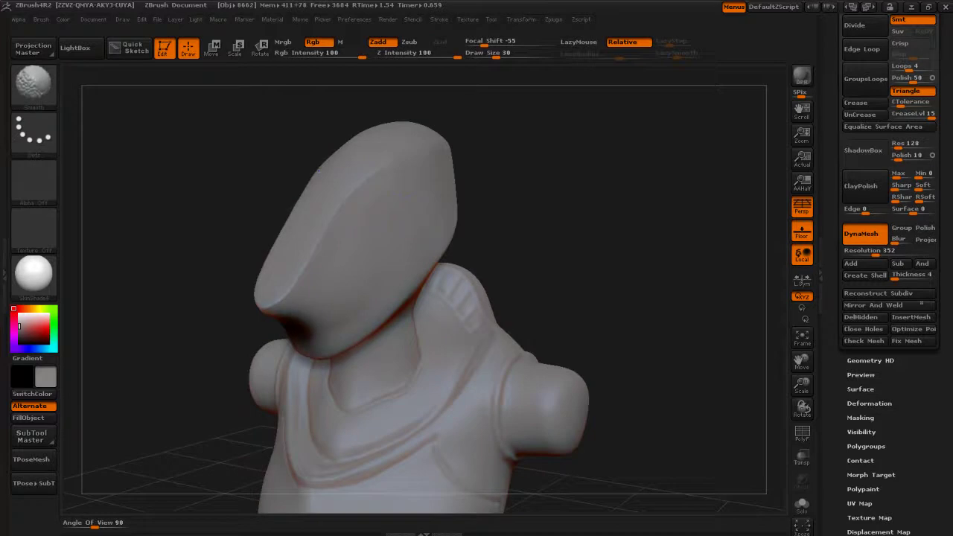
pyautogui.moveTo(539, 230)
pyautogui.mouseDown()
pyautogui.moveTo(589, 234)
pyautogui.moveTo(525, 227)
pyautogui.mouseUp()
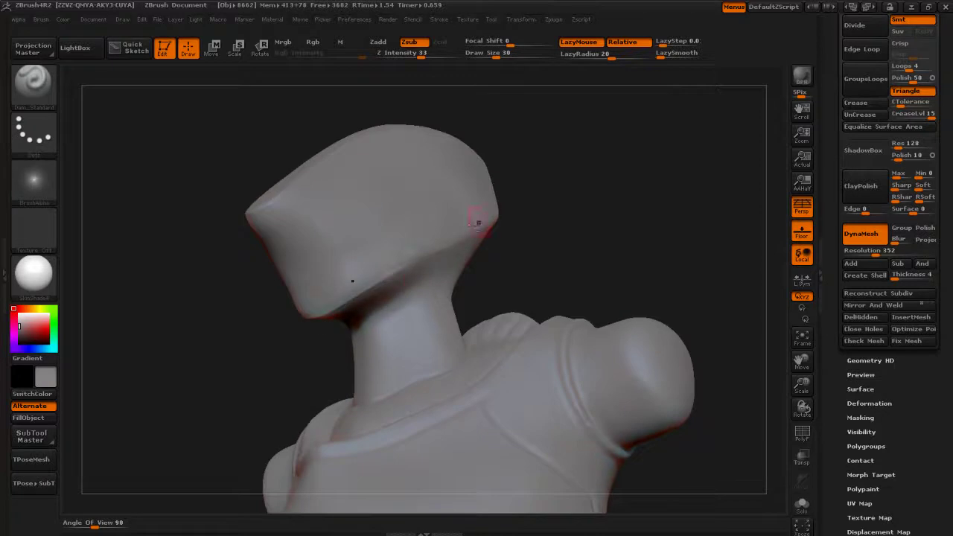
pyautogui.moveTo(541, 241); pyautogui.dragTo(468, 245)
pyautogui.press('shift')
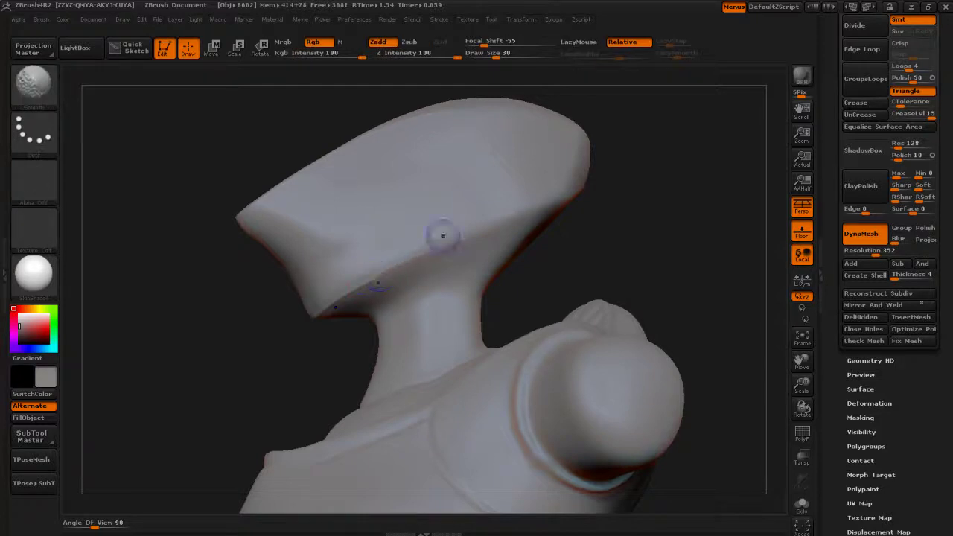
# - Set the draw size to 38, carve along the crease at the upper back of the head, and undo the last stroke
pyautogui.moveTo(604, 225)
pyautogui.mouseDown()
pyautogui.moveTo(588, 236)
pyautogui.moveTo(596, 247)
pyautogui.moveTo(610, 240)
pyautogui.moveTo(607, 265)
pyautogui.moveTo(614, 248)
pyautogui.mouseUp()
pyautogui.press('s')
pyautogui.click(614, 249)
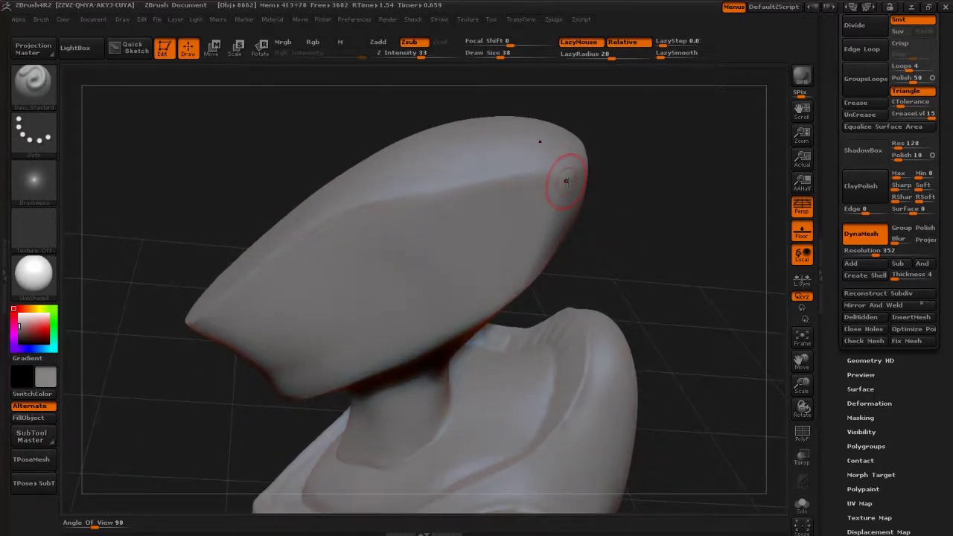
pyautogui.moveTo(567, 179); pyautogui.dragTo(566, 178)
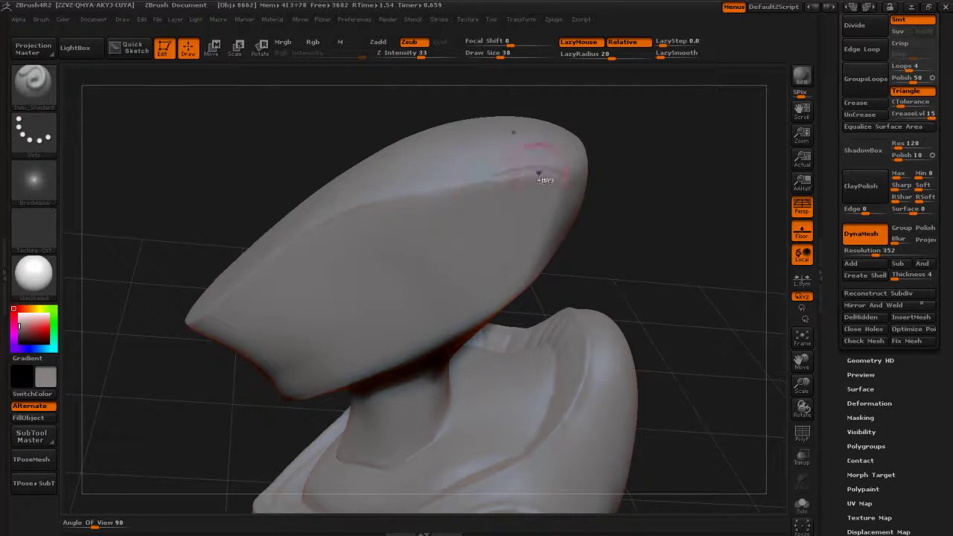
pyautogui.hotkey('ctrl', 'z')
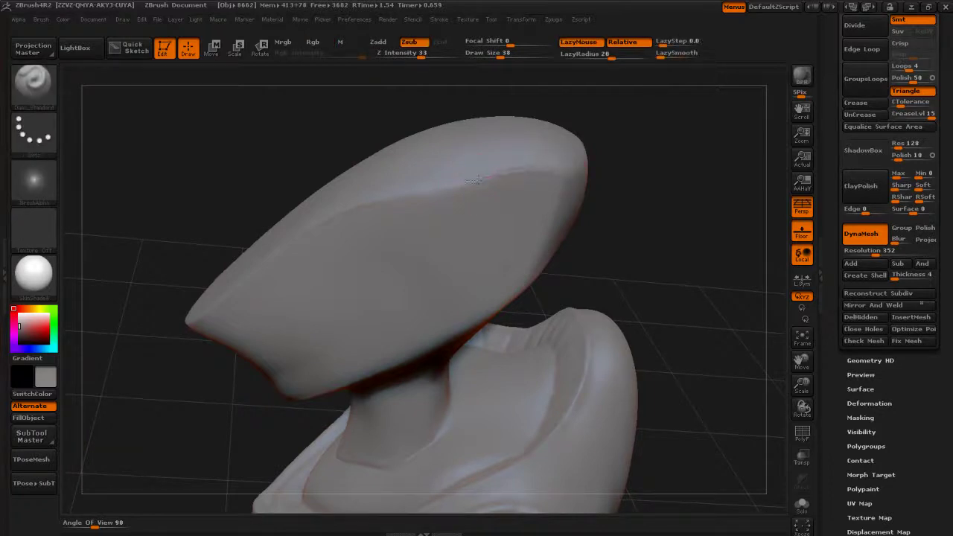
# - Smooth and recarve the crease where the head's side plane meets the back of the head
pyautogui.moveTo(633, 203); pyautogui.dragTo(617, 196)
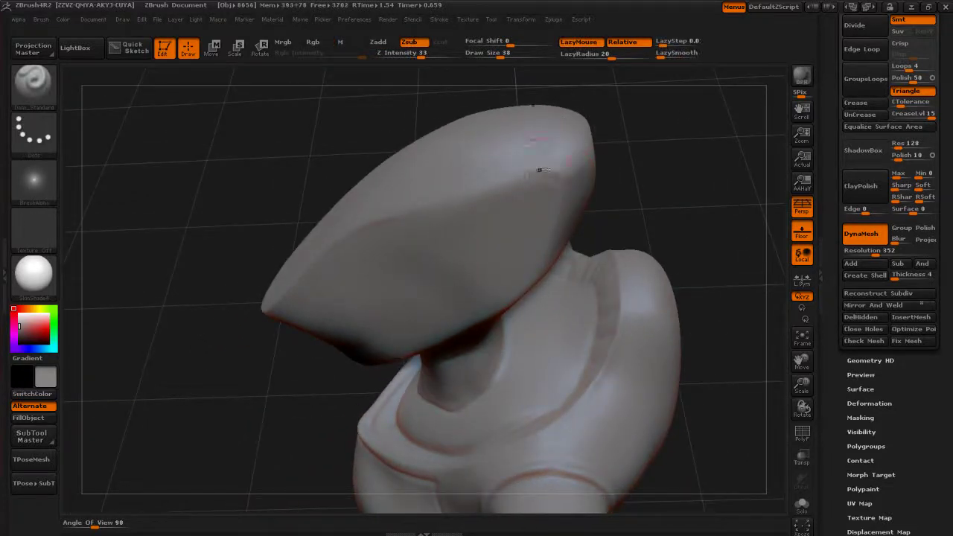
pyautogui.keyDown('shift'); pyautogui.moveTo(540, 170); pyautogui.dragTo(571, 178); pyautogui.keyUp('shift')
pyautogui.moveTo(645, 191)
pyautogui.mouseDown()
pyautogui.moveTo(404, 213)
pyautogui.moveTo(485, 204)
pyautogui.moveTo(406, 210)
pyautogui.moveTo(557, 173)
pyautogui.mouseUp()
pyautogui.moveTo(644, 236)
pyautogui.mouseDown()
pyautogui.moveTo(666, 246)
pyautogui.moveTo(680, 187)
pyautogui.moveTo(639, 175)
pyautogui.moveTo(627, 182)
pyautogui.mouseUp()
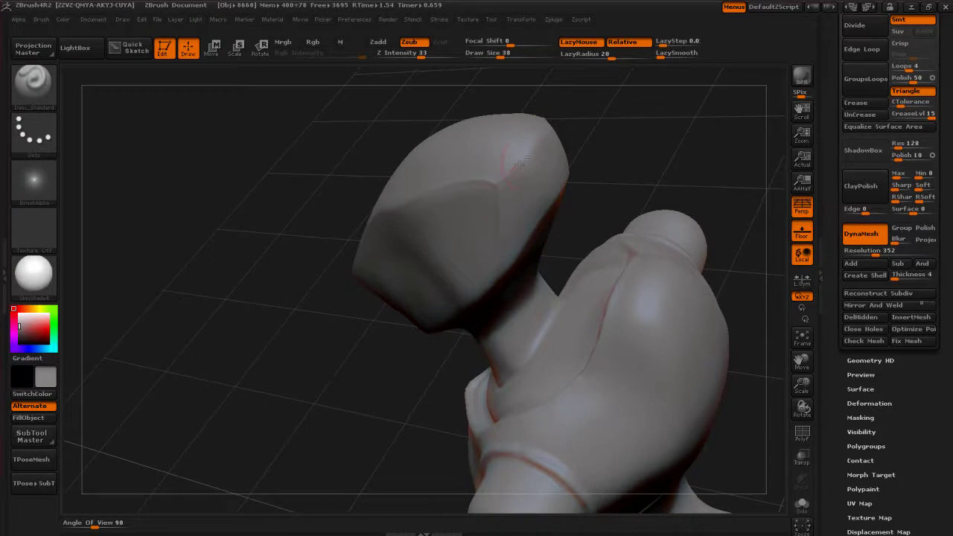
pyautogui.moveTo(644, 159); pyautogui.dragTo(600, 175)
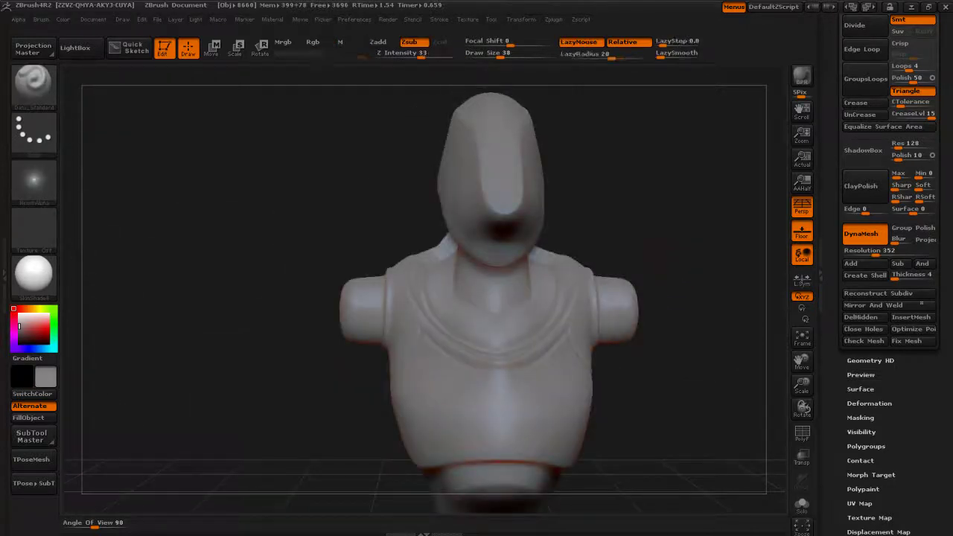
pyautogui.moveTo(655, 268); pyautogui.dragTo(581, 210)
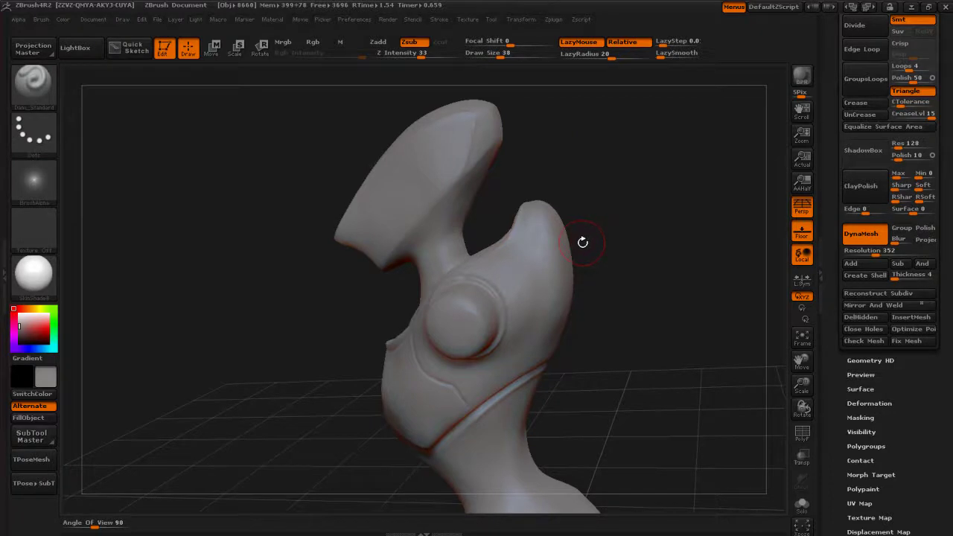
# - Switch to the Polish brush and flatten the side and back planes of the head
pyautogui.press('b')
pyautogui.press('p')
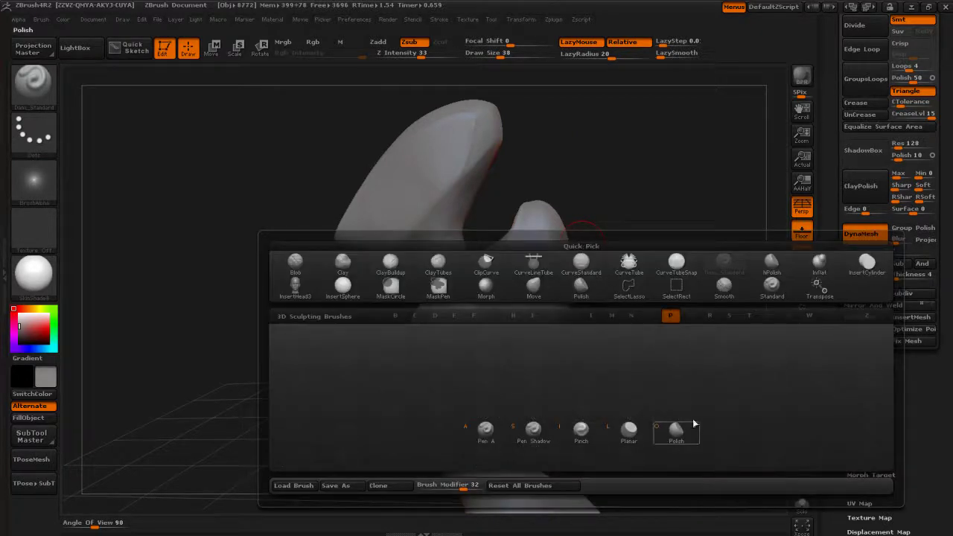
pyautogui.click(681, 432)
pyautogui.moveTo(599, 177)
pyautogui.mouseDown()
pyautogui.moveTo(611, 176)
pyautogui.moveTo(608, 160)
pyautogui.moveTo(590, 221)
pyautogui.moveTo(451, 224)
pyautogui.mouseUp()
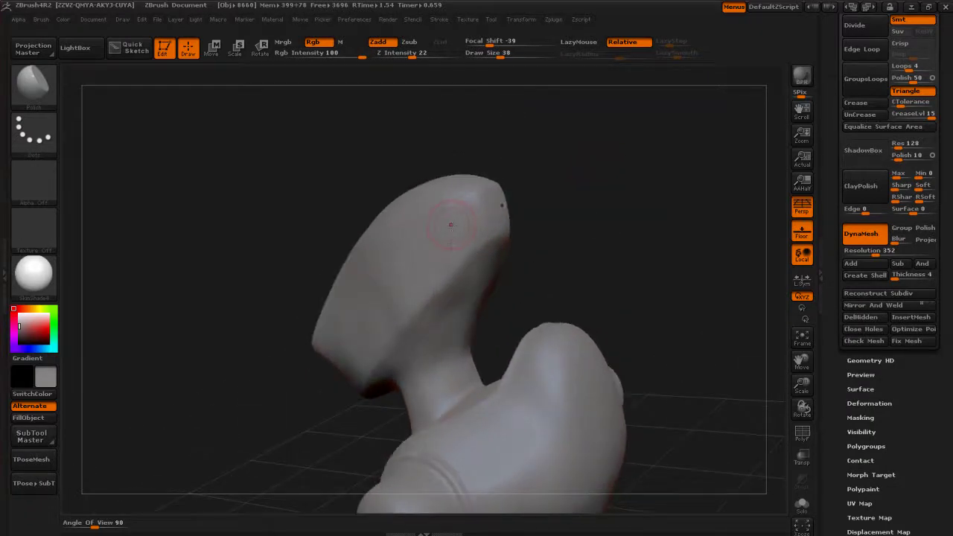
pyautogui.moveTo(551, 197); pyautogui.dragTo(451, 259)
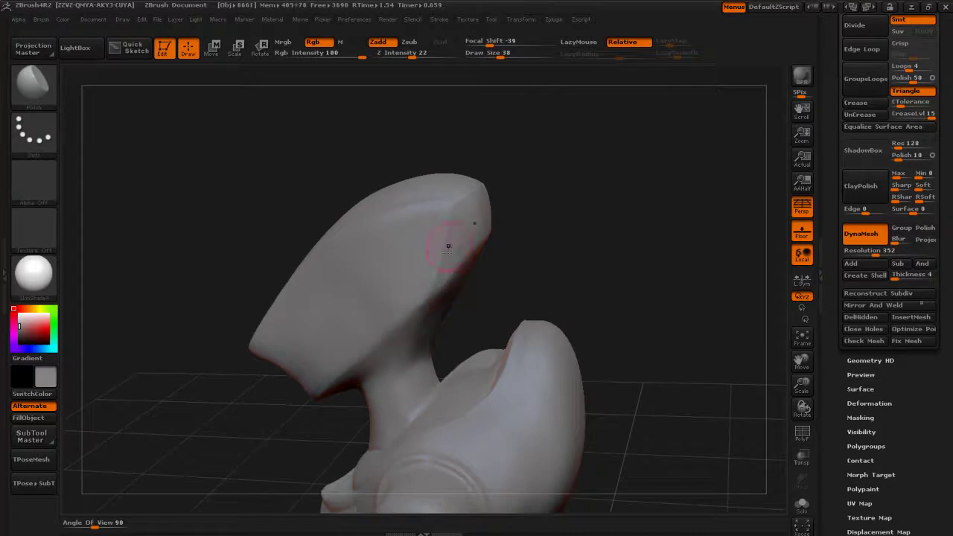
pyautogui.moveTo(511, 196); pyautogui.dragTo(419, 215)
pyautogui.moveTo(516, 201); pyautogui.dragTo(484, 202)
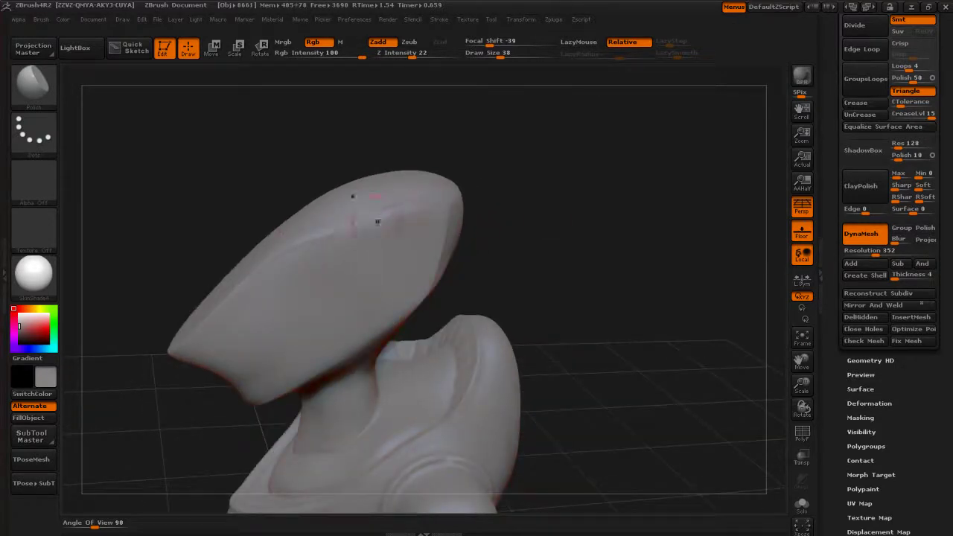
# - Polish along the head's side ridge with smaller draw sizes of 23 and 13
pyautogui.press('s')
pyautogui.moveTo(415, 212); pyautogui.dragTo(403, 212)
pyautogui.moveTo(497, 222); pyautogui.dragTo(538, 250)
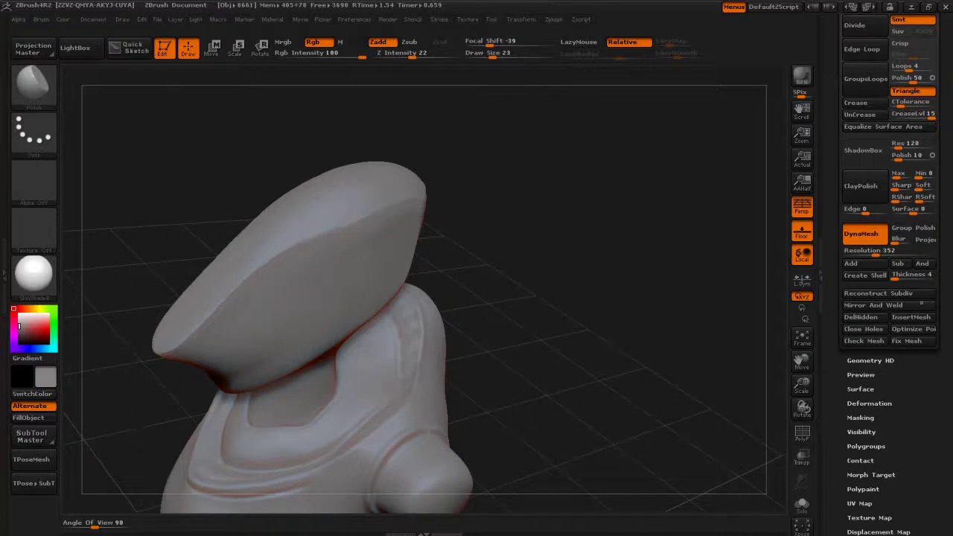
pyautogui.press('s')
pyautogui.moveTo(341, 241); pyautogui.dragTo(332, 242)
pyautogui.moveTo(462, 209); pyautogui.dragTo(667, 186)
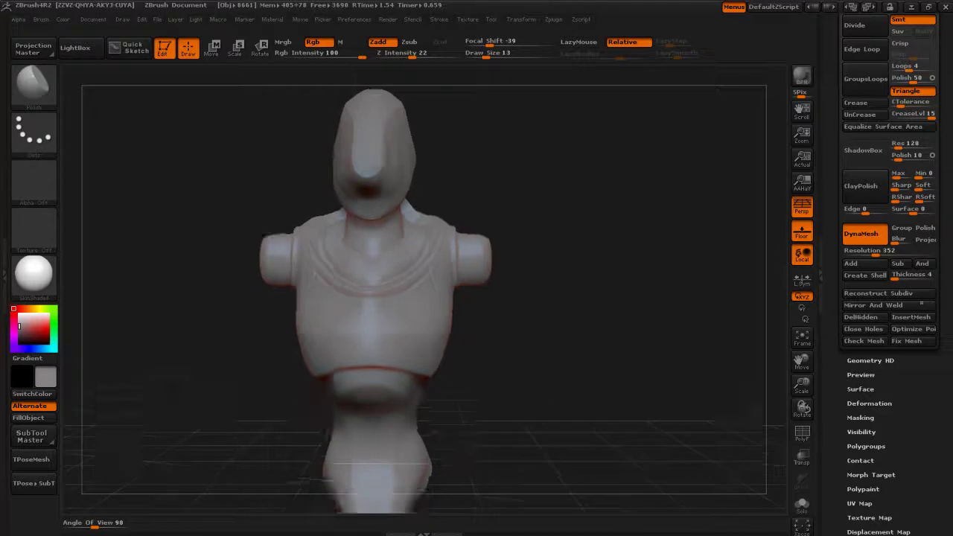
pyautogui.moveTo(573, 277); pyautogui.dragTo(486, 286)
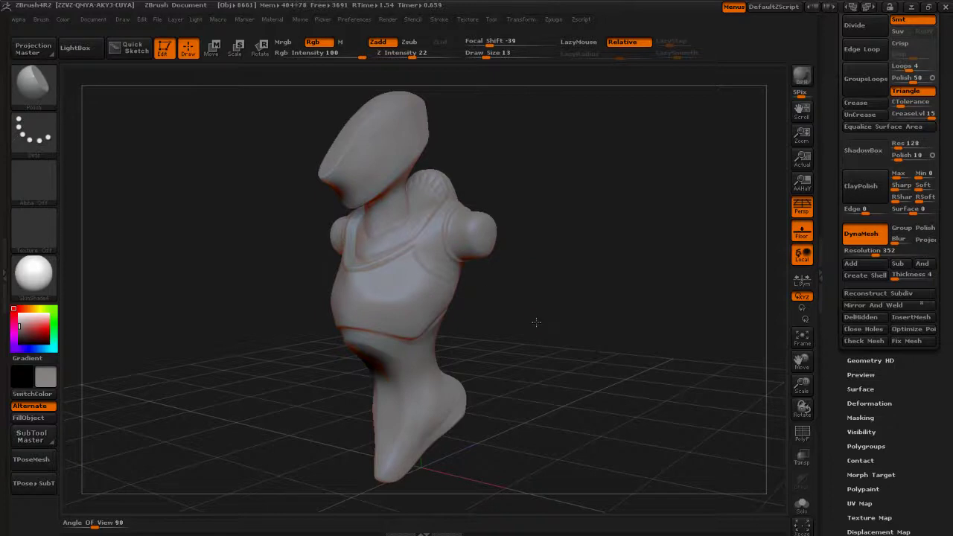
pyautogui.keyDown('alt'); pyautogui.moveTo(536, 323); pyautogui.dragTo(590, 373); pyautogui.keyUp('alt')
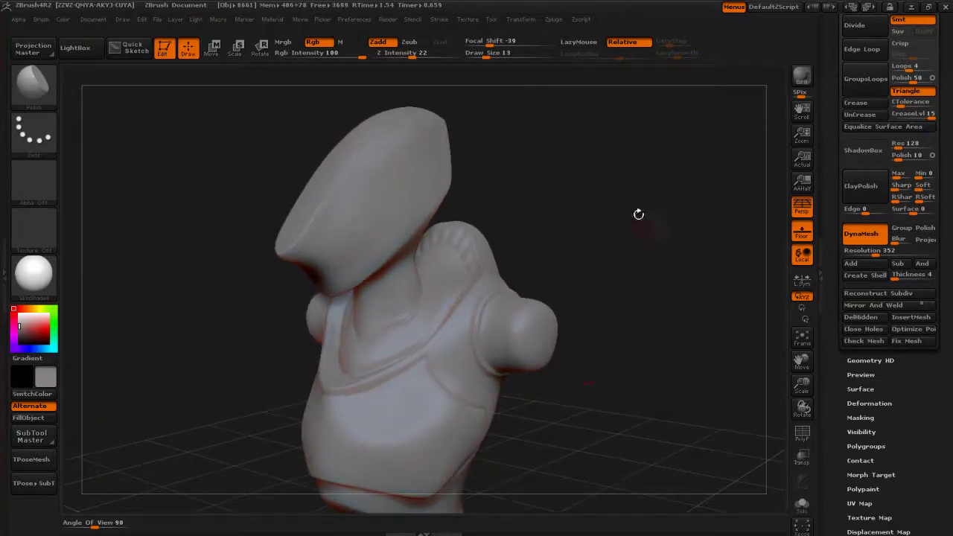
# - Resize the document to a height of 1100, keeping the width at 1600
pyautogui.click(99, 20)
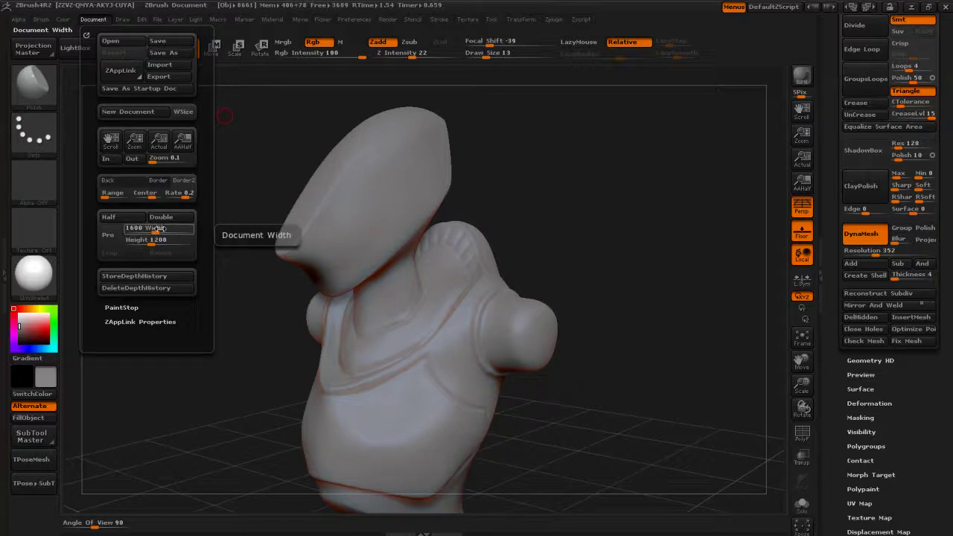
pyautogui.click(159, 230)
pyautogui.write('1')
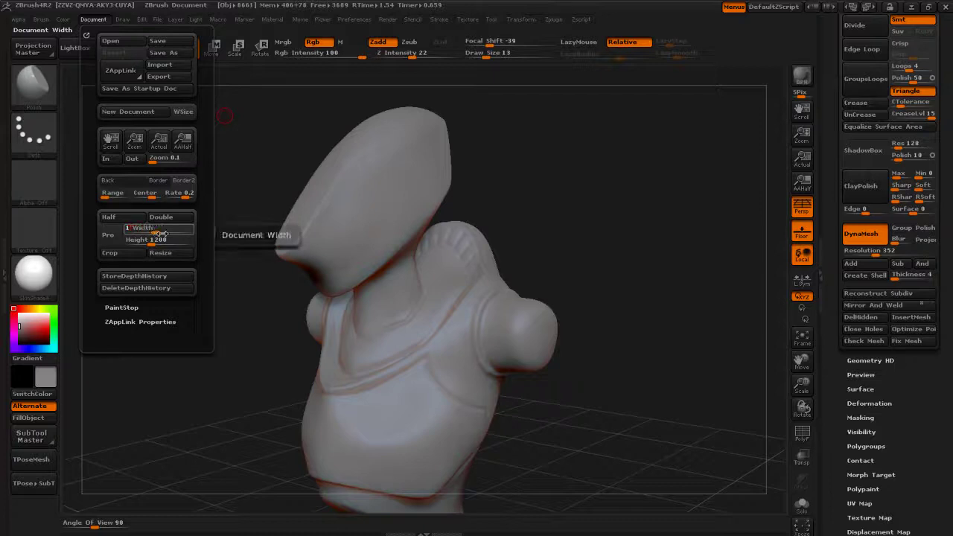
pyautogui.click(159, 239)
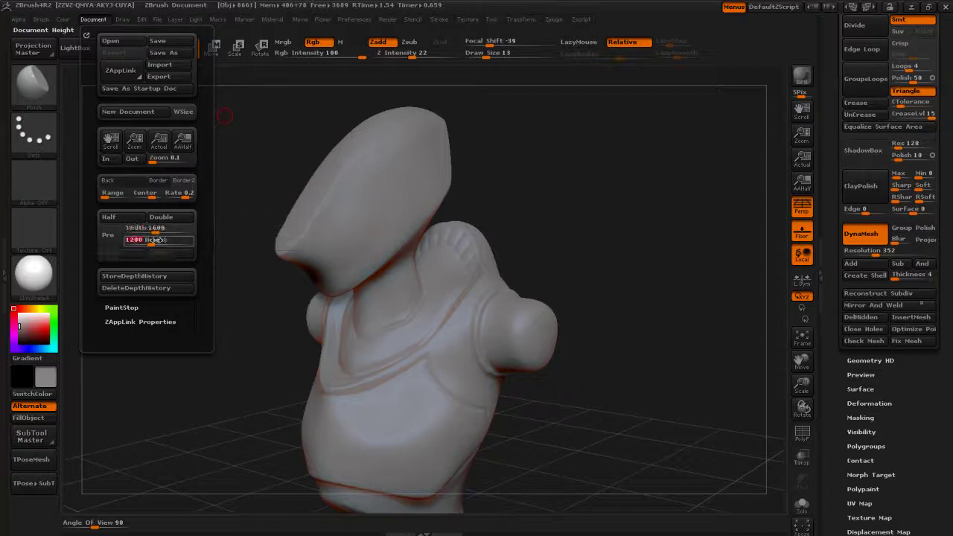
pyautogui.write('1')
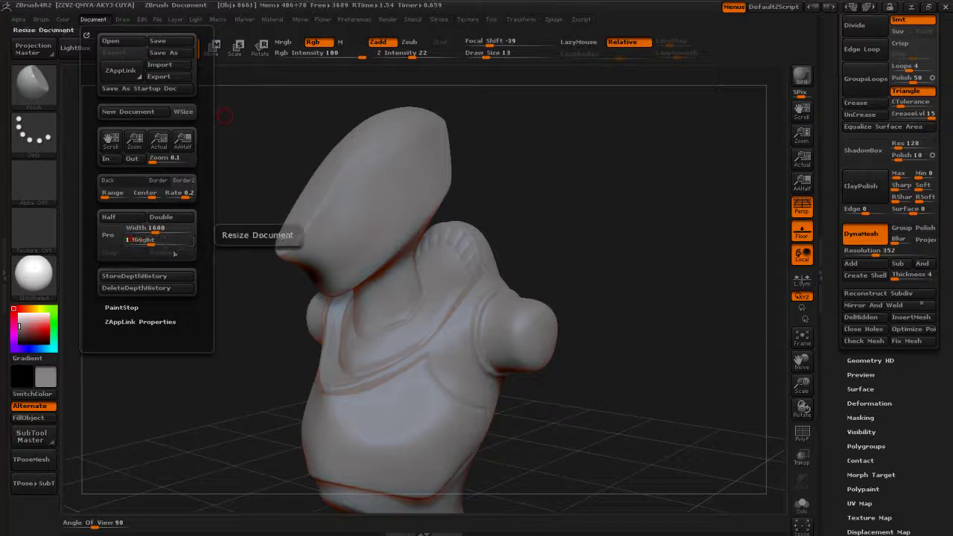
pyautogui.write('100')
pyautogui.press('Return')
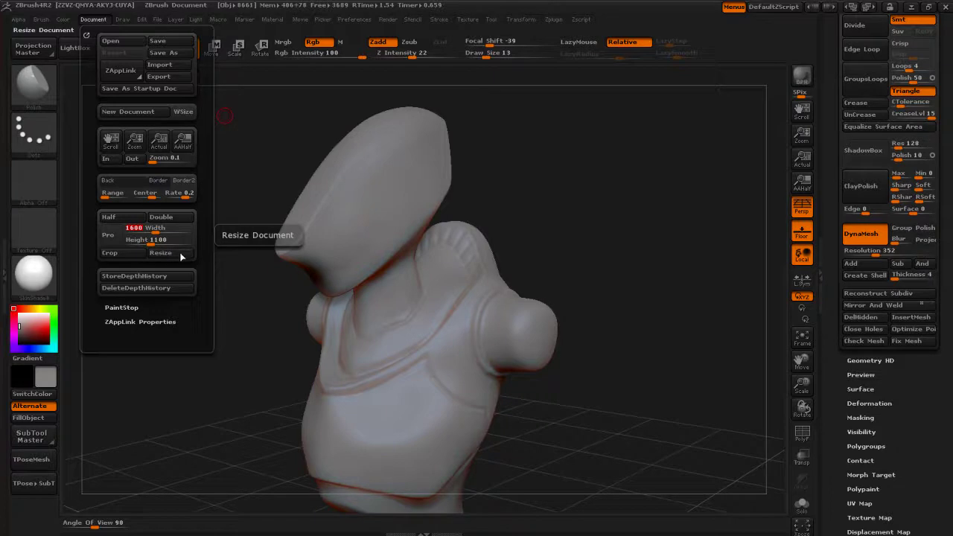
pyautogui.click(178, 253)
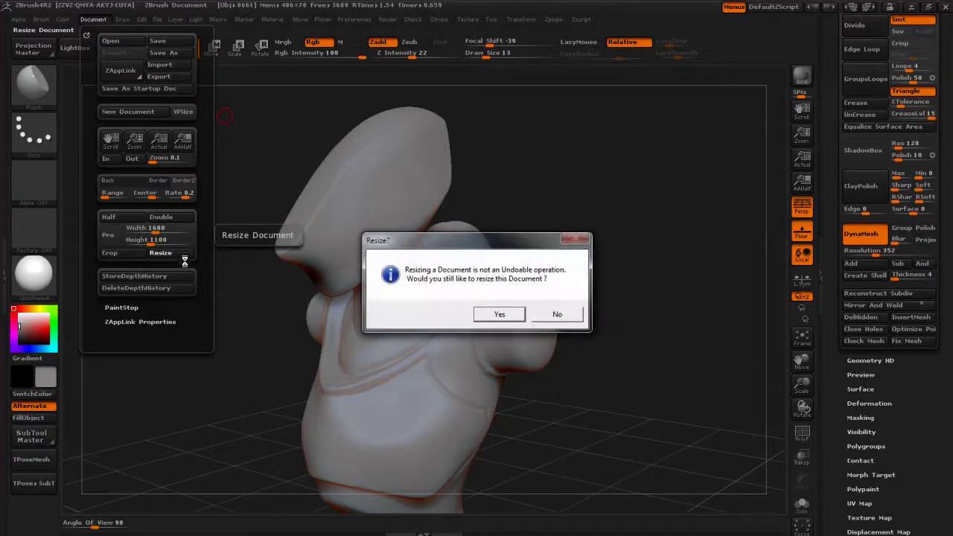
pyautogui.click(499, 314)
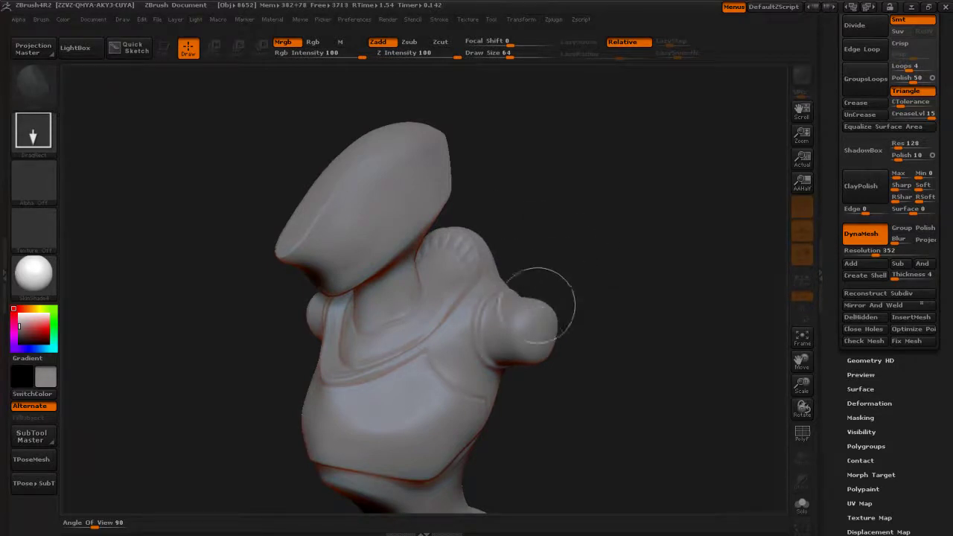
# - Clear the canvas of leftover copies, redraw the torso model on it, and return the model to Edit mode
pyautogui.moveTo(535, 316)
pyautogui.mouseDown()
pyautogui.moveTo(545, 311)
pyautogui.moveTo(542, 336)
pyautogui.mouseUp()
pyautogui.hotkey('ctrl', 'n')
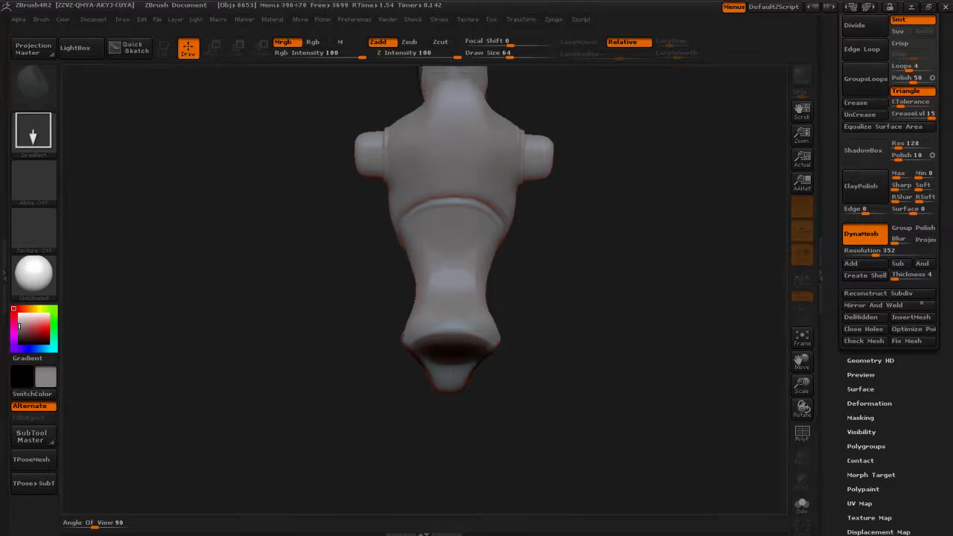
pyautogui.moveTo(523, 419); pyautogui.dragTo(515, 414)
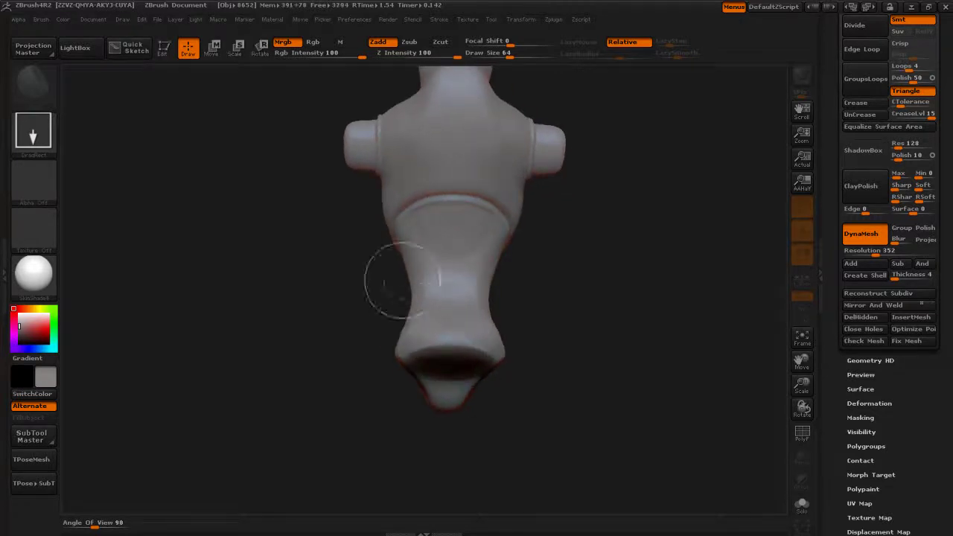
pyautogui.click(164, 50)
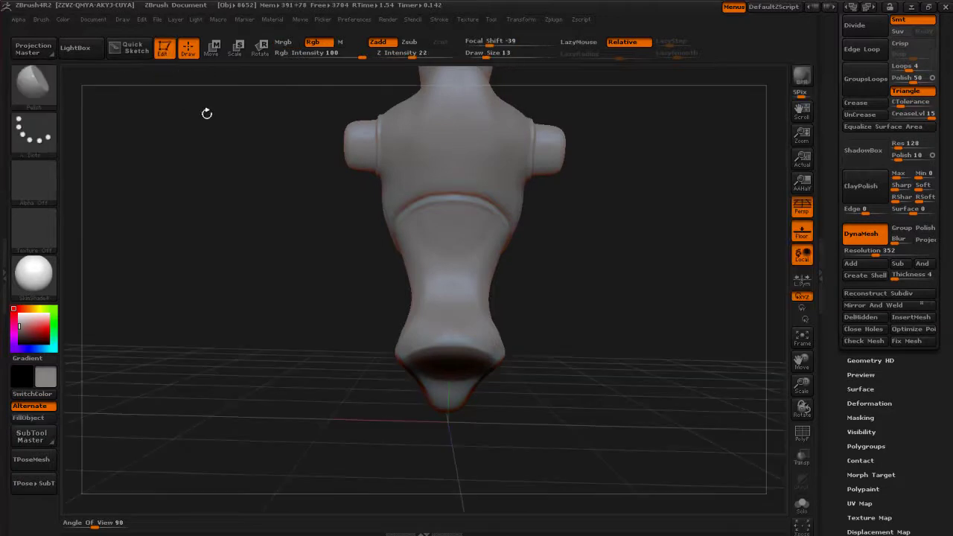
# - Resize the document to a height of 1200, keeping the width at 1600
pyautogui.moveTo(549, 318)
pyautogui.mouseDown()
pyautogui.moveTo(630, 326)
pyautogui.moveTo(575, 362)
pyautogui.moveTo(595, 364)
pyautogui.moveTo(607, 366)
pyautogui.moveTo(551, 317)
pyautogui.mouseUp()
pyautogui.click(101, 20)
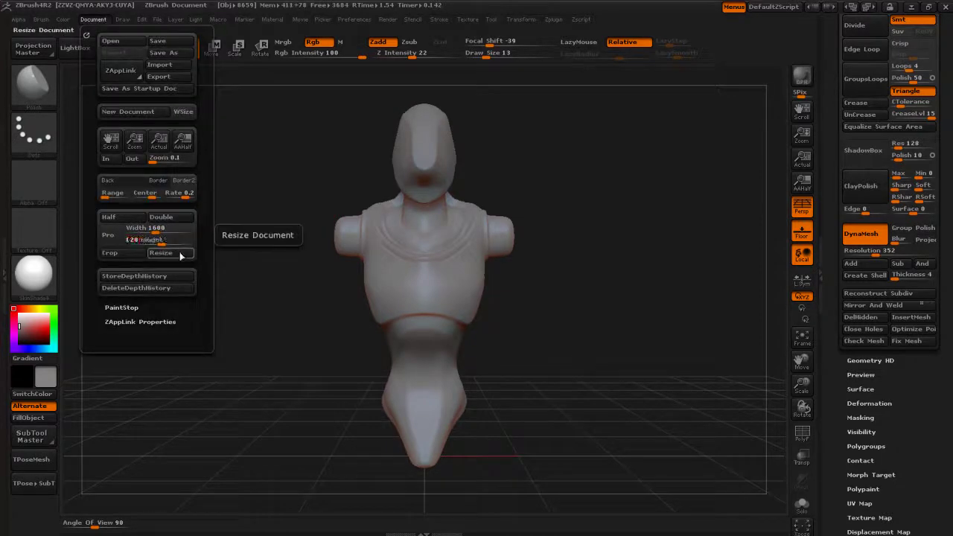
pyautogui.click(177, 258)
pyautogui.click(498, 315)
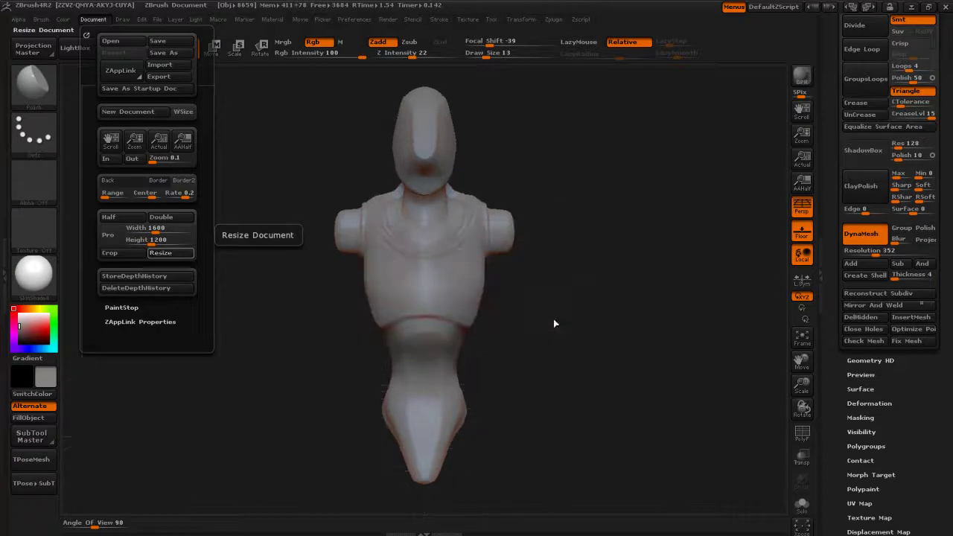
# - Draw many copies of the torso model across the canvas in varying sizes and orientations
pyautogui.moveTo(510, 299); pyautogui.dragTo(514, 402)
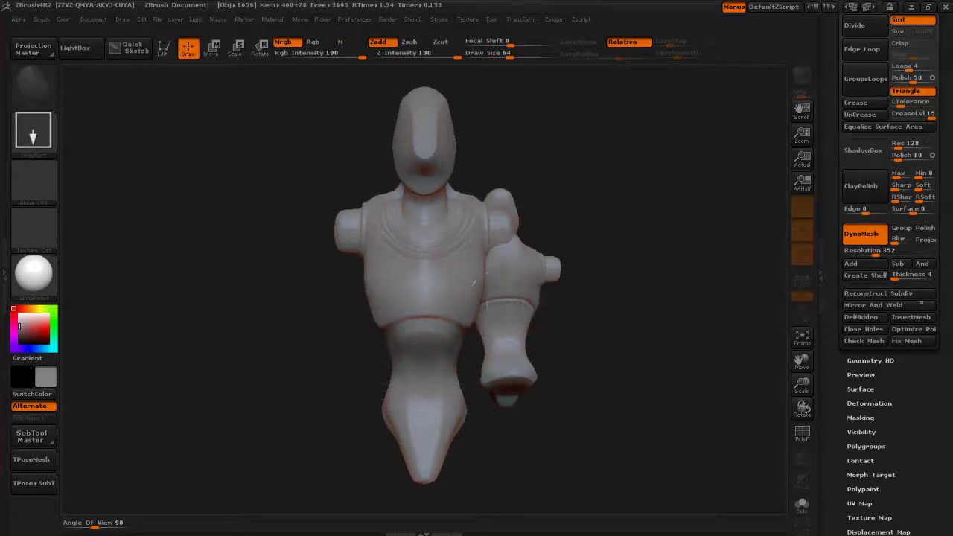
pyautogui.moveTo(451, 300); pyautogui.dragTo(431, 372)
pyautogui.moveTo(347, 296); pyautogui.dragTo(347, 379)
pyautogui.moveTo(308, 255); pyautogui.dragTo(307, 369)
pyautogui.moveTo(254, 278); pyautogui.dragTo(265, 372)
pyautogui.moveTo(196, 290); pyautogui.dragTo(239, 401)
pyautogui.moveTo(306, 322); pyautogui.dragTo(378, 393)
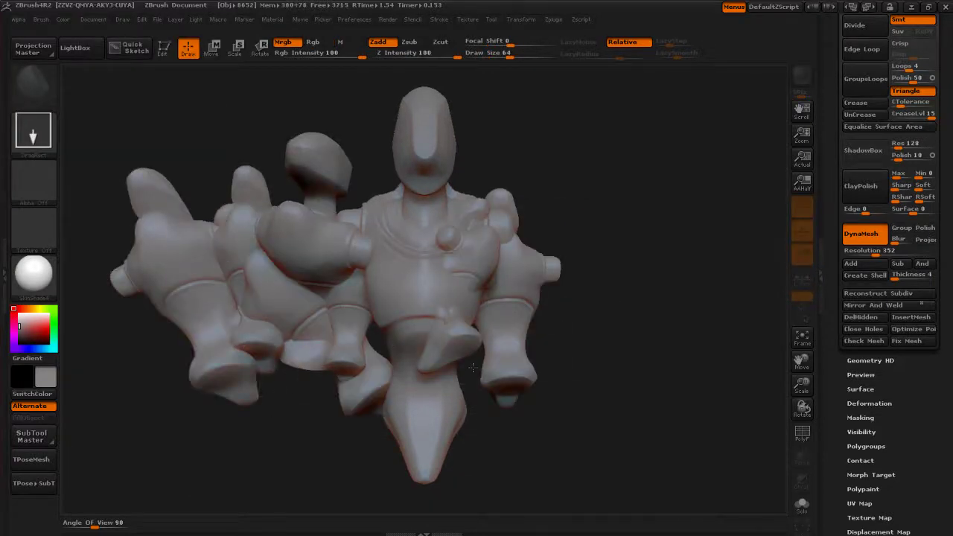
pyautogui.moveTo(427, 316); pyautogui.dragTo(471, 408)
pyautogui.moveTo(599, 222); pyautogui.dragTo(550, 376)
pyautogui.moveTo(674, 249); pyautogui.dragTo(615, 336)
pyautogui.moveTo(530, 294)
pyautogui.mouseDown()
pyautogui.moveTo(551, 350)
pyautogui.moveTo(531, 393)
pyautogui.moveTo(446, 372)
pyautogui.moveTo(298, 394)
pyautogui.moveTo(268, 302)
pyautogui.mouseUp()
pyautogui.moveTo(353, 295); pyautogui.dragTo(376, 350)
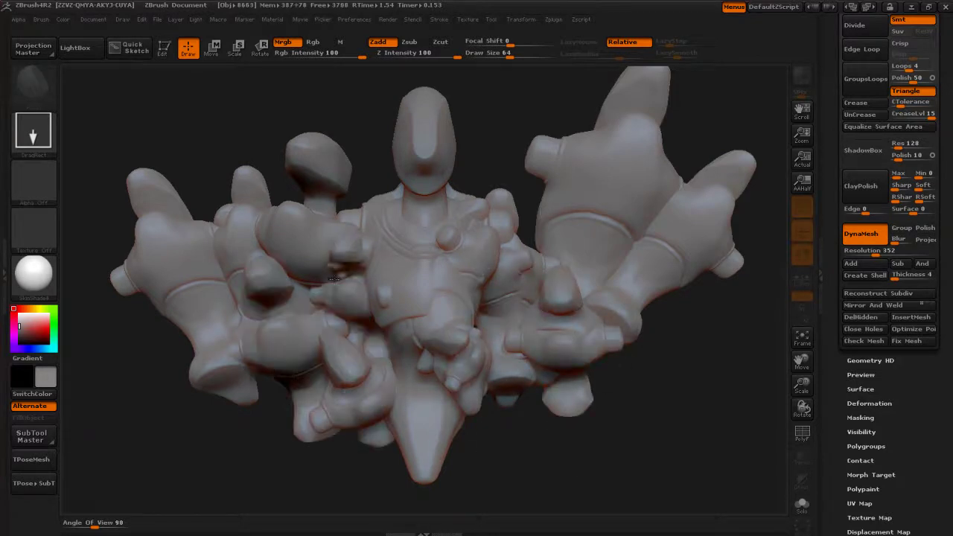
pyautogui.moveTo(328, 242); pyautogui.dragTo(339, 309)
pyautogui.moveTo(248, 212); pyautogui.dragTo(246, 309)
pyautogui.moveTo(211, 187); pyautogui.dragTo(232, 257)
pyautogui.moveTo(167, 230); pyautogui.dragTo(212, 339)
pyautogui.moveTo(119, 149)
pyautogui.mouseDown()
pyautogui.moveTo(216, 380)
pyautogui.moveTo(431, 216)
pyautogui.moveTo(566, 178)
pyautogui.moveTo(514, 462)
pyautogui.moveTo(414, 400)
pyautogui.moveTo(372, 193)
pyautogui.moveTo(320, 141)
pyautogui.mouseUp()
pyautogui.moveTo(326, 203); pyautogui.dragTo(327, 275)
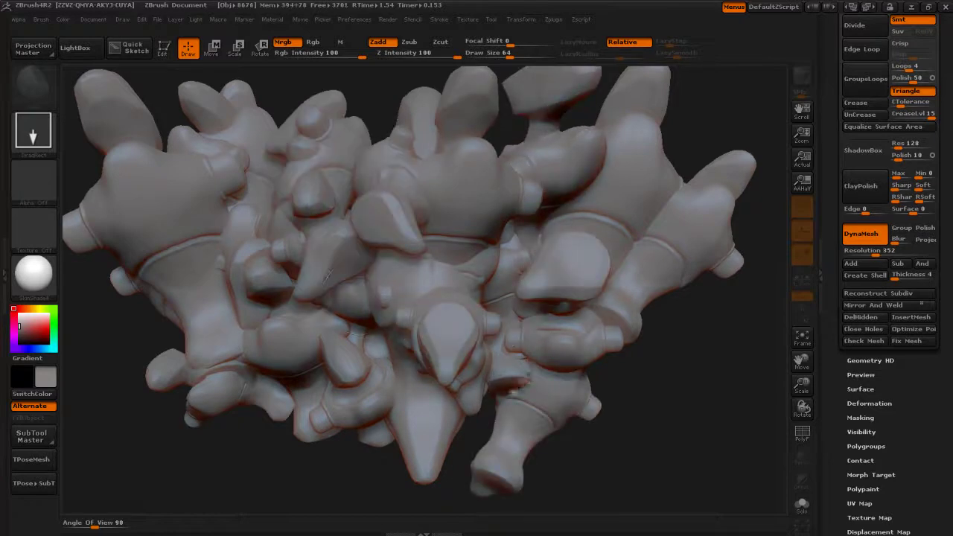
pyautogui.moveTo(519, 386); pyautogui.dragTo(570, 347)
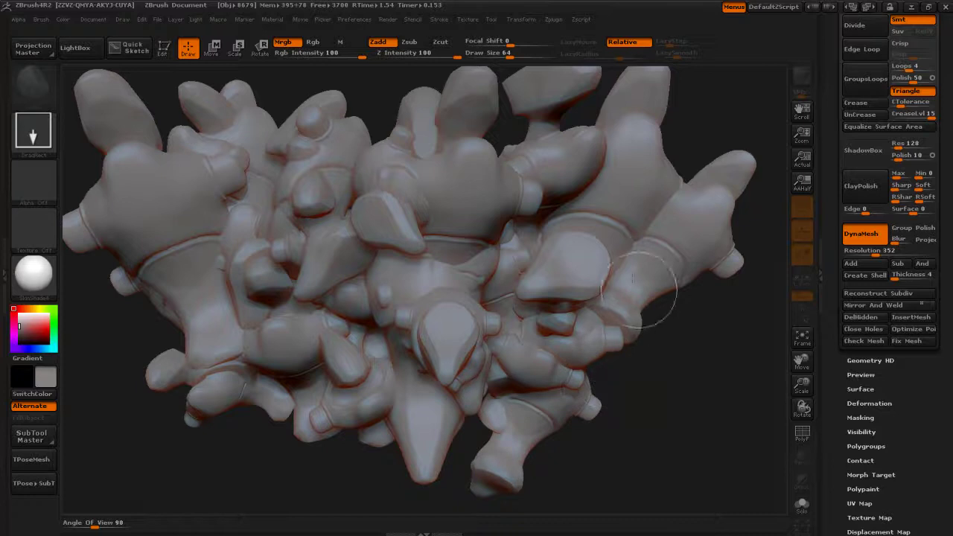
pyautogui.moveTo(677, 343); pyautogui.dragTo(676, 406)
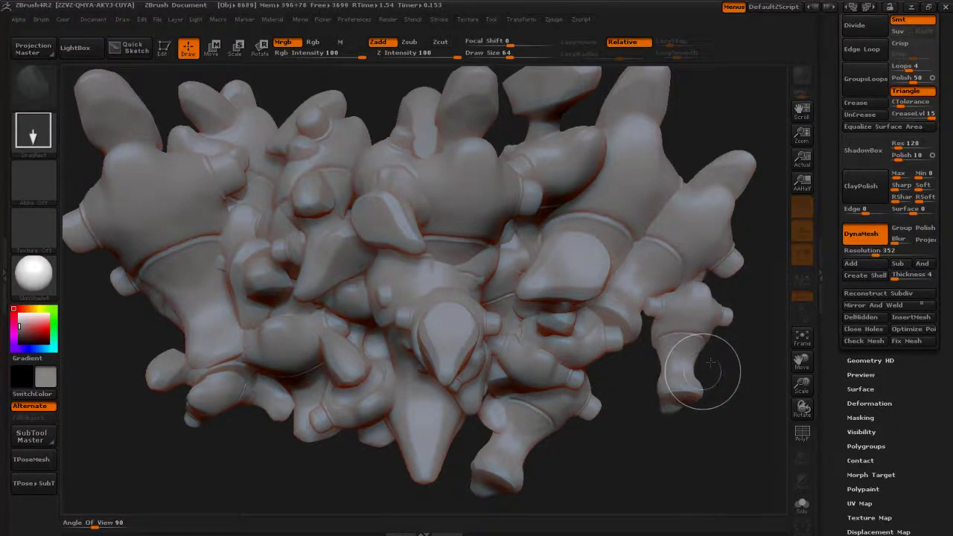
# - Return the last drawn torso to Edit mode and clear the leftover copies from the canvas
pyautogui.press('t')
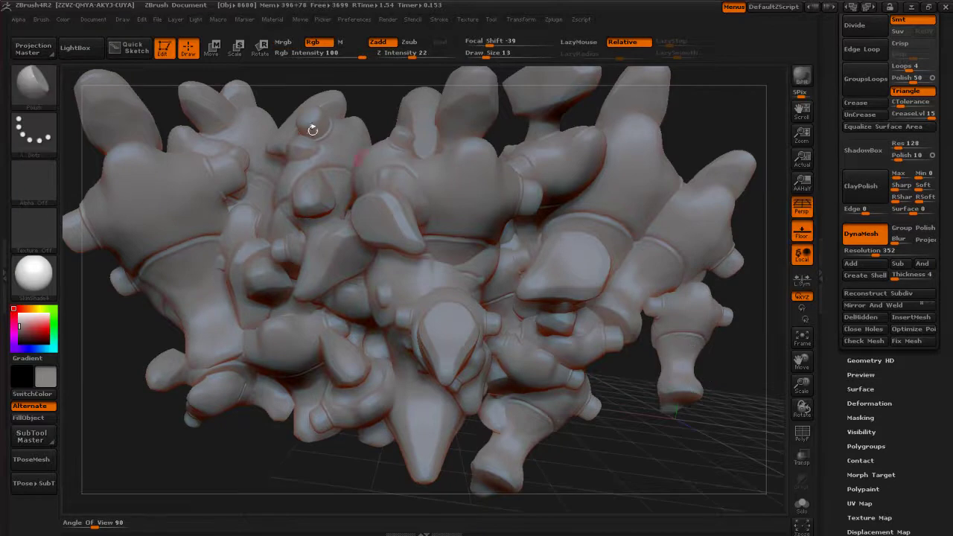
pyautogui.moveTo(634, 441); pyautogui.dragTo(704, 458)
pyautogui.moveTo(679, 417)
pyautogui.mouseDown()
pyautogui.moveTo(656, 452)
pyautogui.moveTo(567, 475)
pyautogui.moveTo(636, 442)
pyautogui.moveTo(659, 460)
pyautogui.mouseUp()
pyautogui.press('ctrl')
pyautogui.moveTo(587, 359); pyautogui.dragTo(523, 446)
pyautogui.moveTo(590, 384)
pyautogui.mouseDown()
pyautogui.moveTo(566, 394)
pyautogui.moveTo(575, 386)
pyautogui.moveTo(551, 377)
pyautogui.moveTo(588, 376)
pyautogui.moveTo(579, 386)
pyautogui.moveTo(274, 349)
pyautogui.mouseUp()
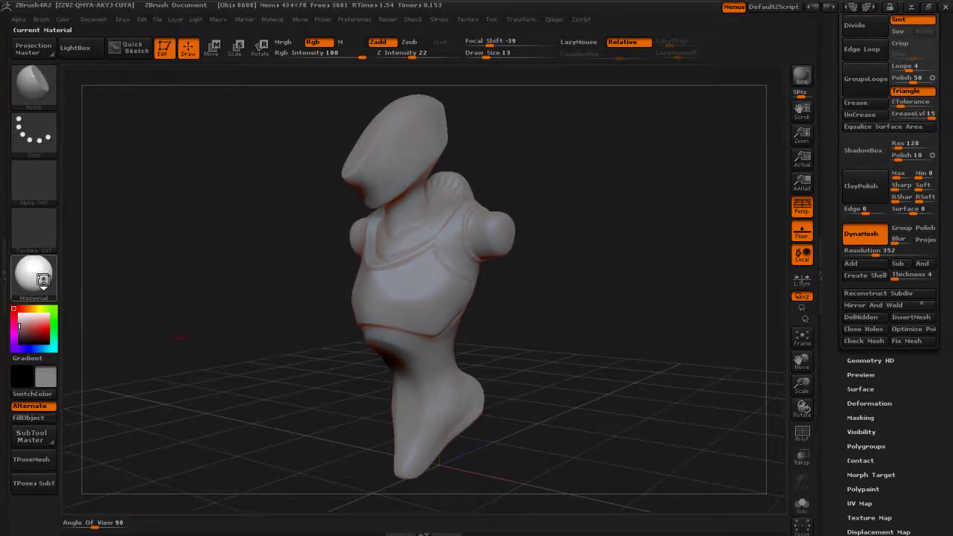
pyautogui.click(43, 280)
pyautogui.moveTo(294, 287)
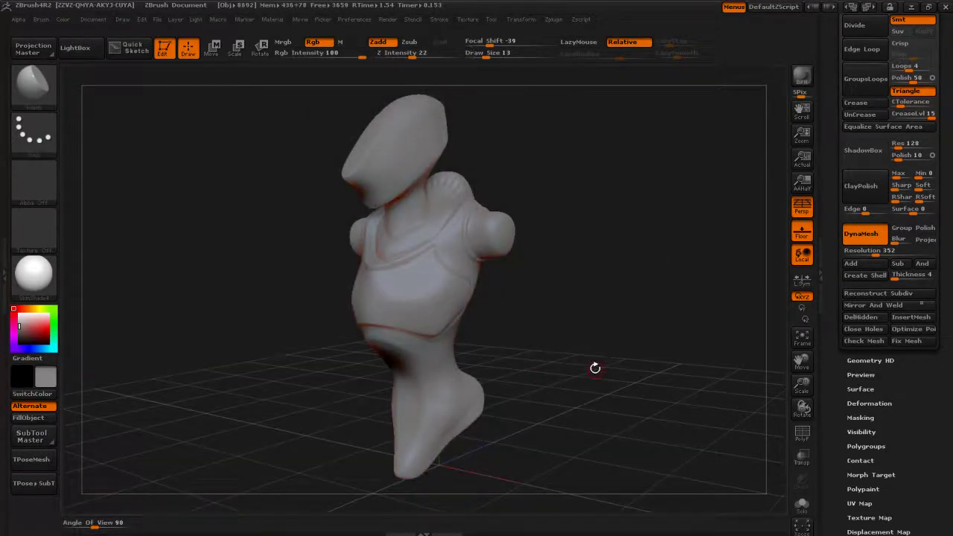
pyautogui.keyDown('alt'); pyautogui.moveTo(579, 374); pyautogui.dragTo(580, 423); pyautogui.keyUp('alt')
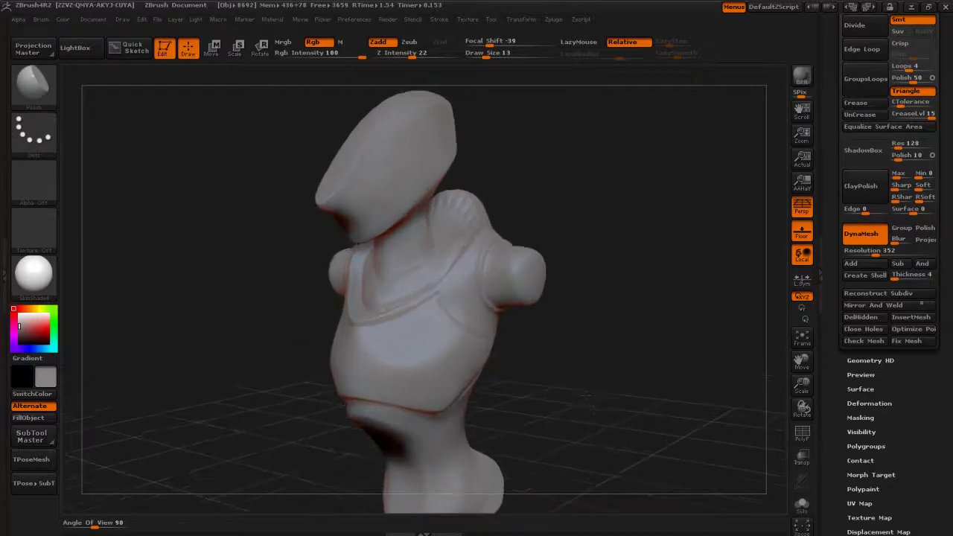
pyautogui.moveTo(655, 425); pyautogui.dragTo(601, 372)
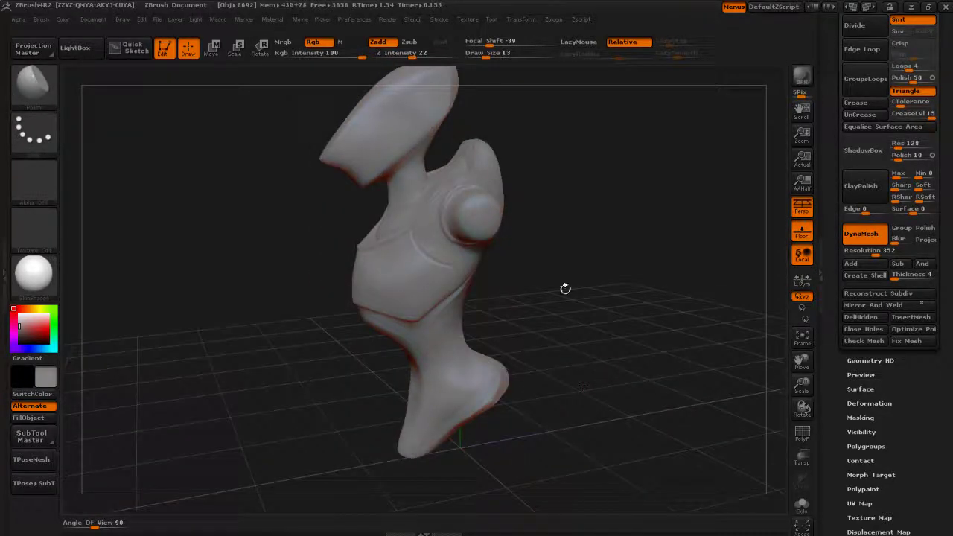
# - Switch to the Dam_Standard brush for carving lines on the torso
pyautogui.moveTo(566, 288); pyautogui.dragTo(527, 302)
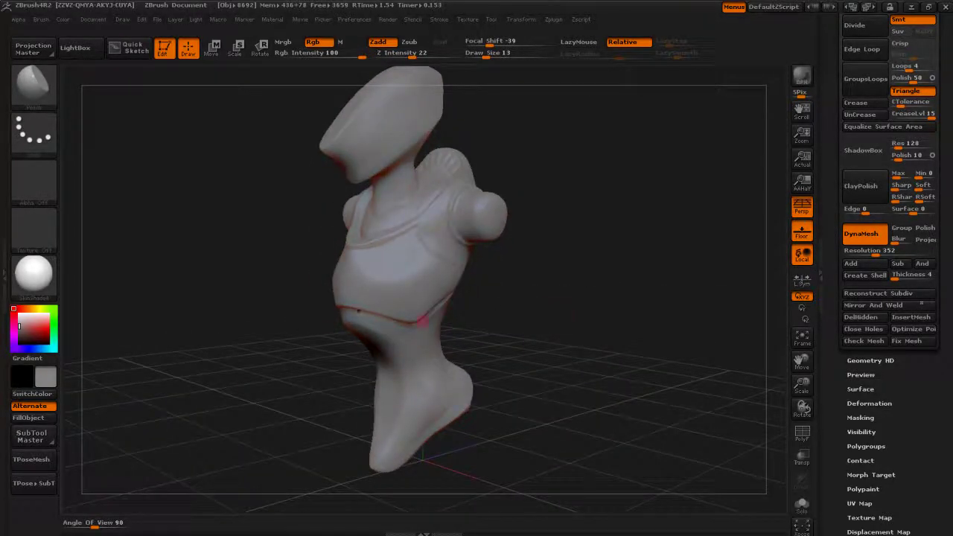
pyautogui.press('b')
pyautogui.press('d')
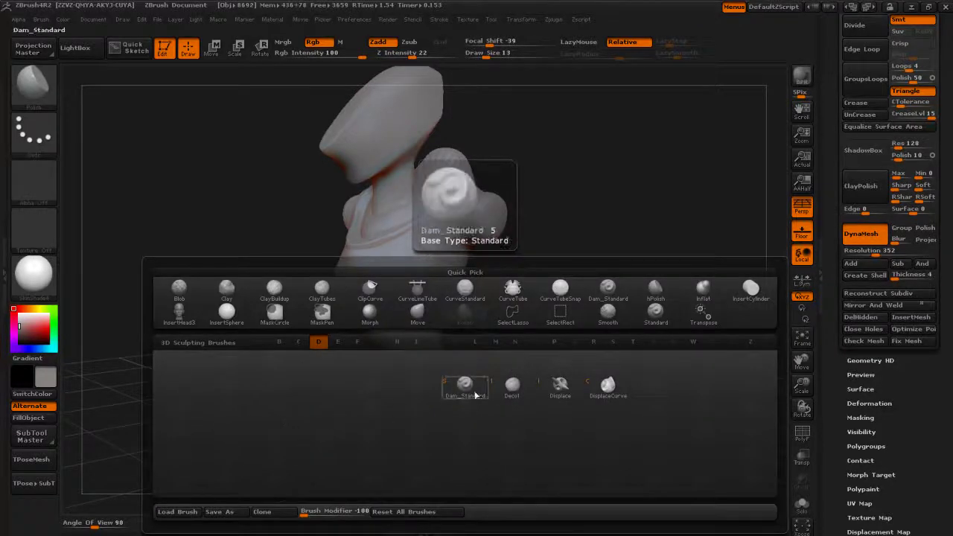
pyautogui.click(475, 396)
pyautogui.moveTo(519, 354); pyautogui.dragTo(563, 350)
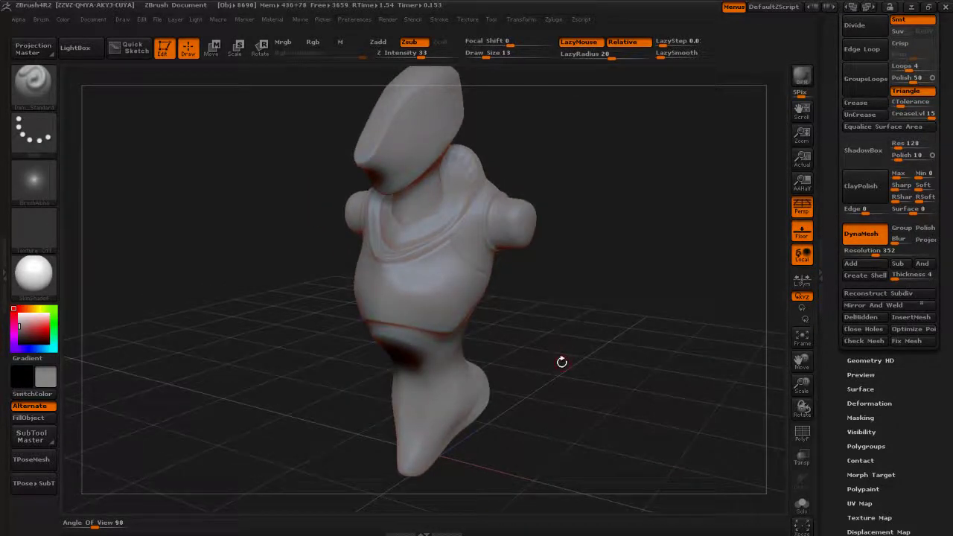